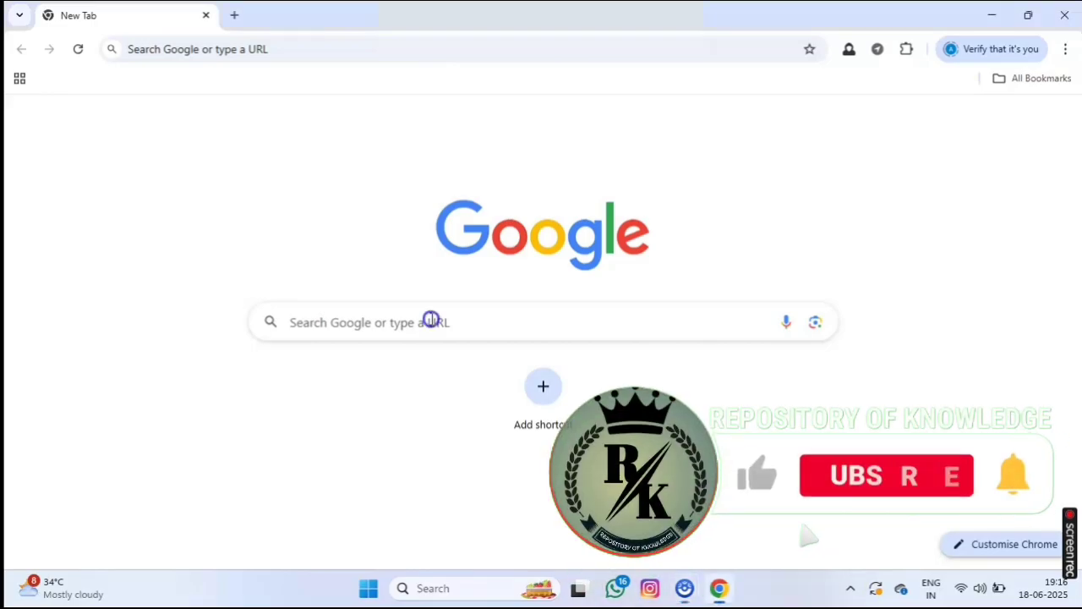
Search Google for 'edistrict' and look over the results for the eDistrict UP site.
{"action": "left_click", "coordinate": [431, 320]}
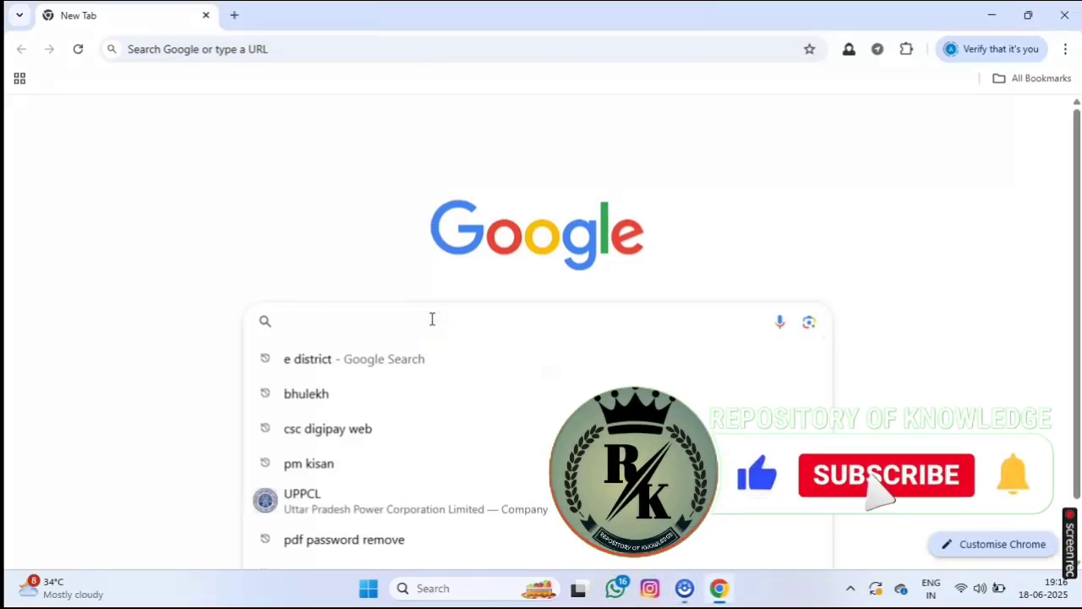
{"action": "type", "text": "edistric"}
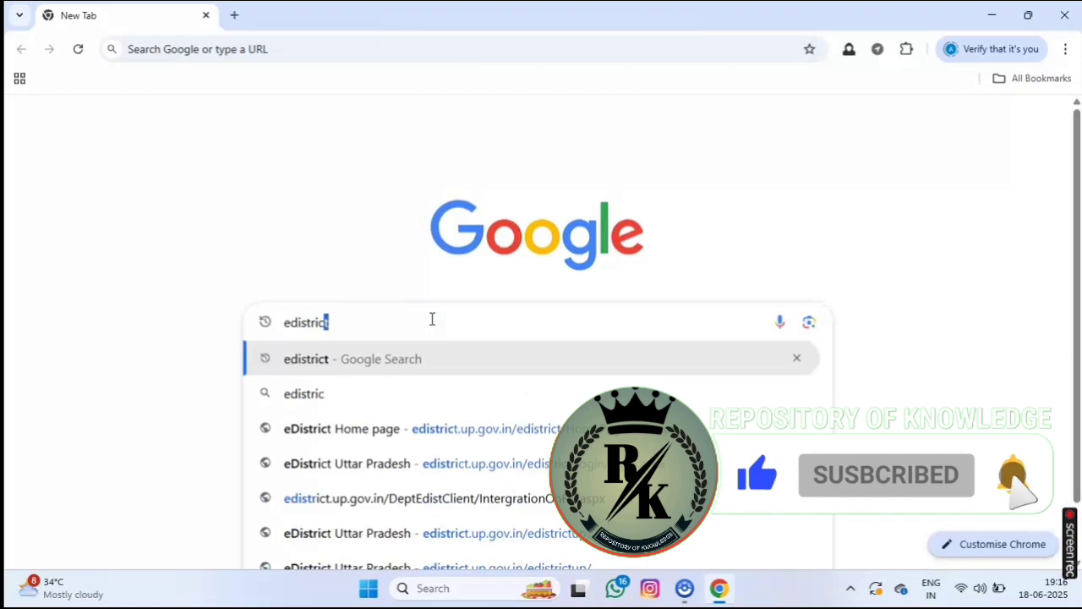
{"action": "type", "text": "t"}
{"action": "key", "text": "Return"}
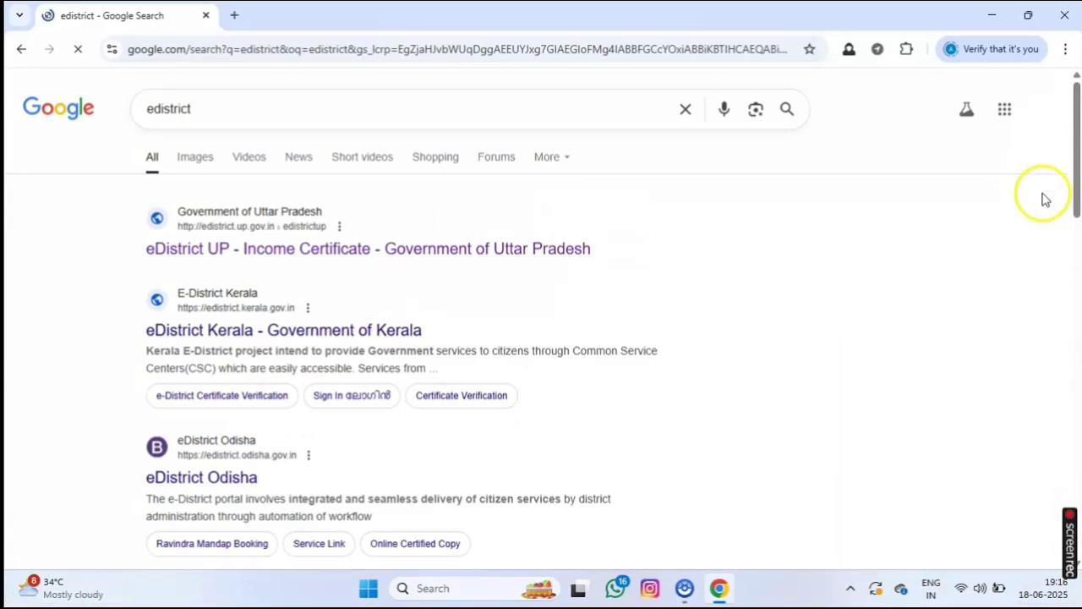
{"action": "scroll", "coordinate": [974, 283], "scroll_direction": "down", "scroll_amount": 4}
{"action": "scroll", "coordinate": [970, 283], "scroll_direction": "down", "scroll_amount": 2}
{"action": "scroll", "coordinate": [971, 282], "scroll_direction": "up", "scroll_amount": 6}
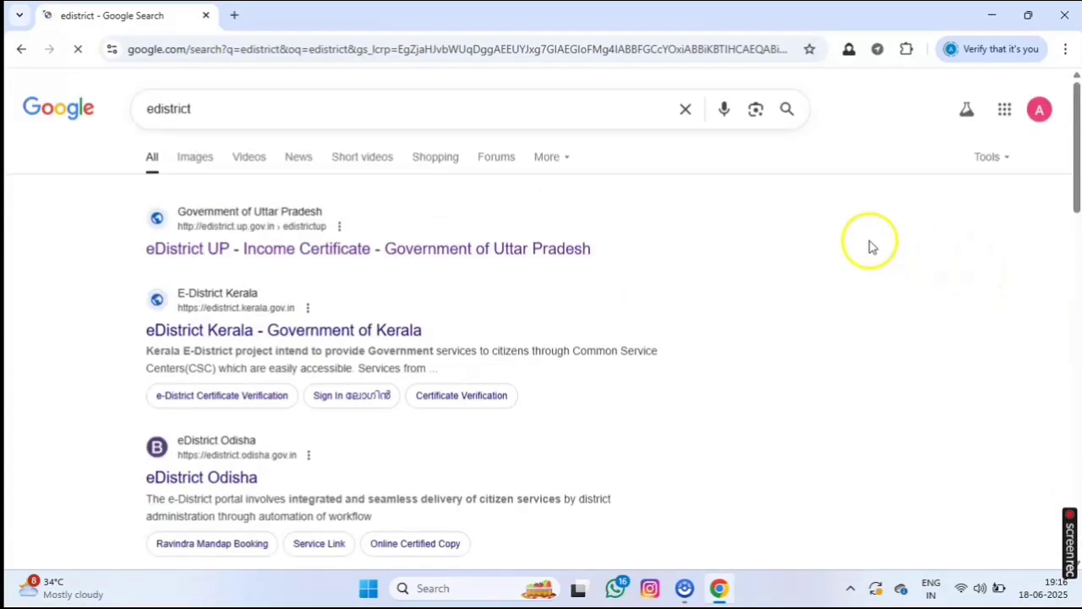
Go from the eDistrict UP result to its सिटिजन लॉगिन (ई-साथी) page.
{"action": "left_click", "coordinate": [376, 252]}
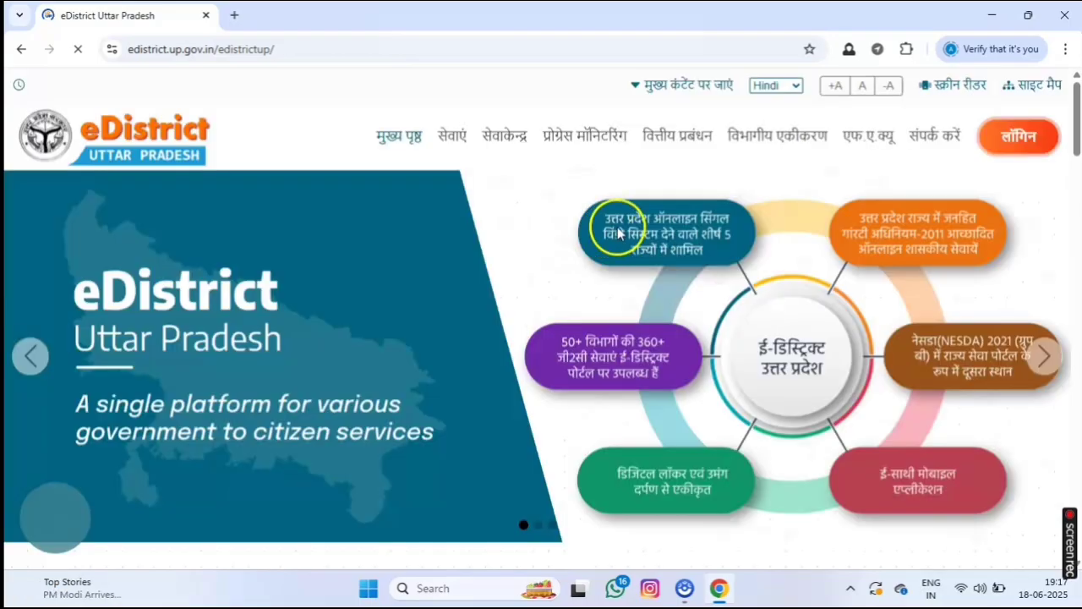
{"action": "mouse_move", "coordinate": [981, 139]}
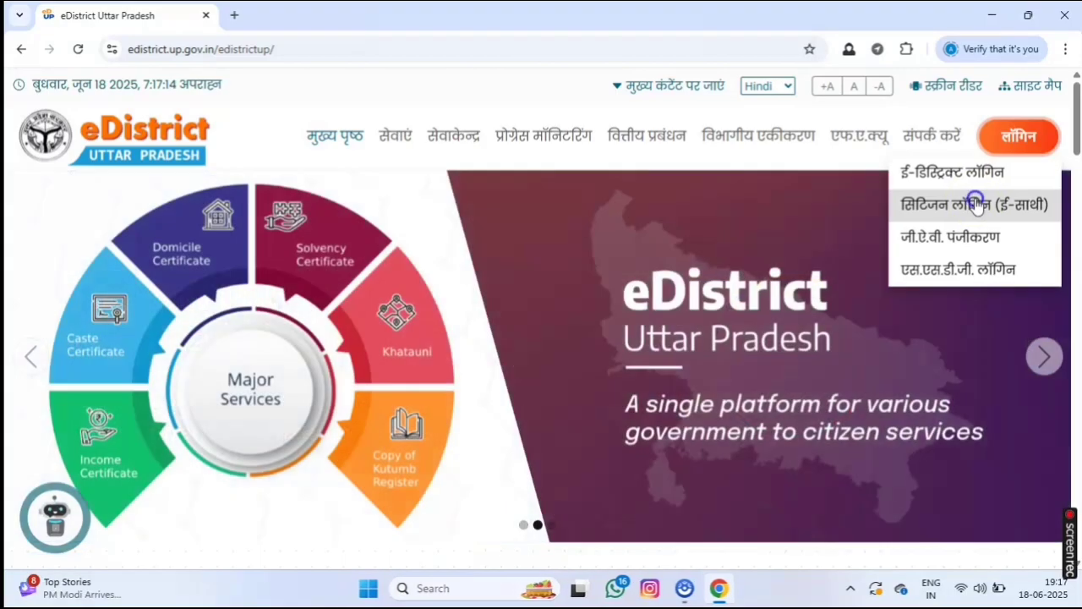
{"action": "left_click", "coordinate": [976, 206]}
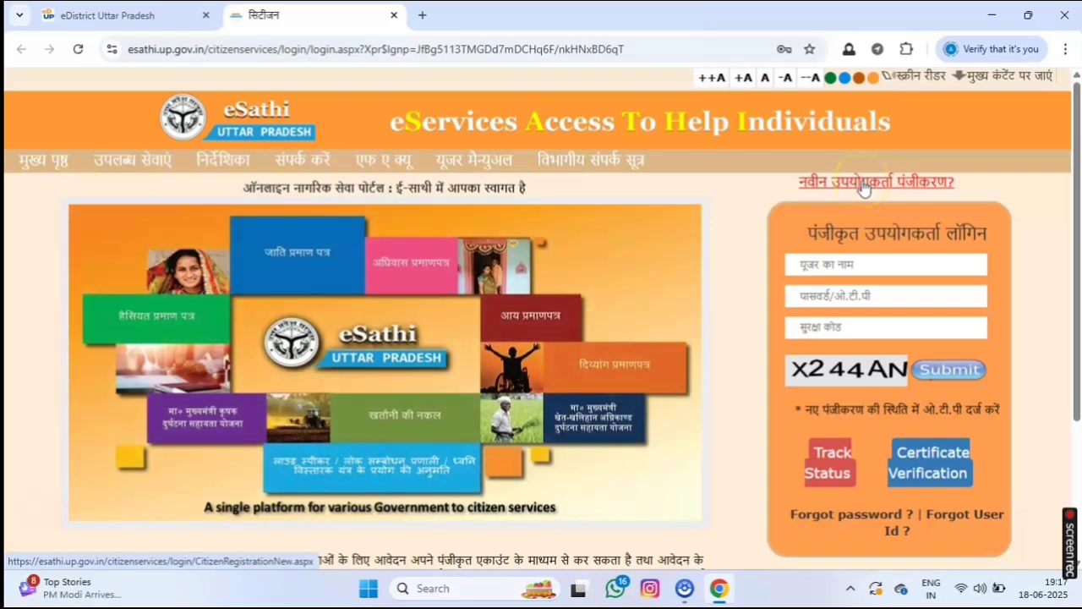
Open the नवीन उपयोगकर्ता पंजीकरण form and begin typing a login ID.
{"action": "left_click", "coordinate": [863, 187]}
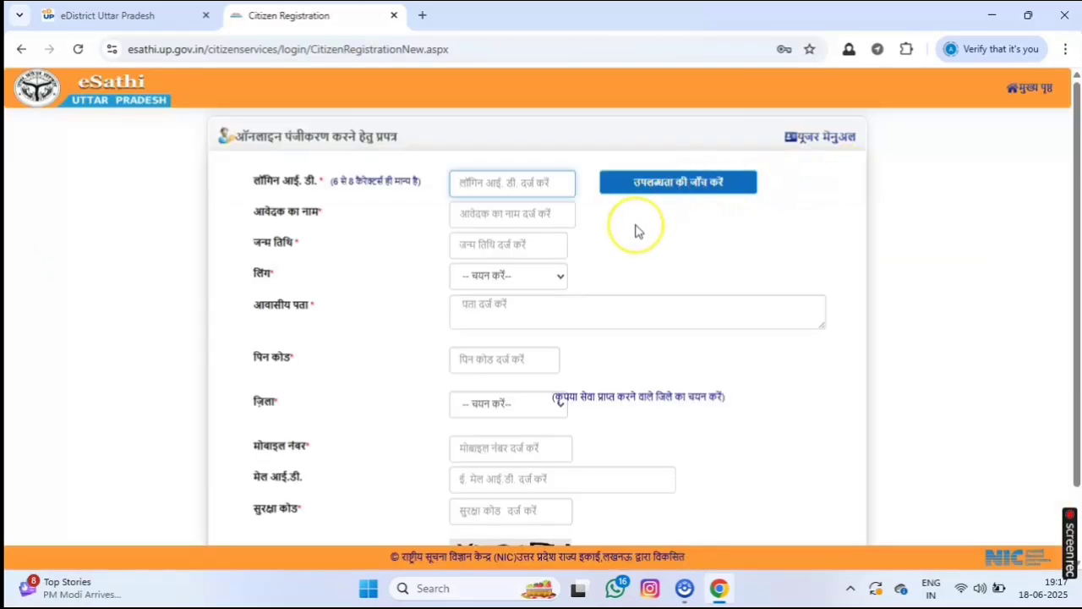
{"action": "scroll", "coordinate": [637, 230], "scroll_direction": "down", "scroll_amount": 1}
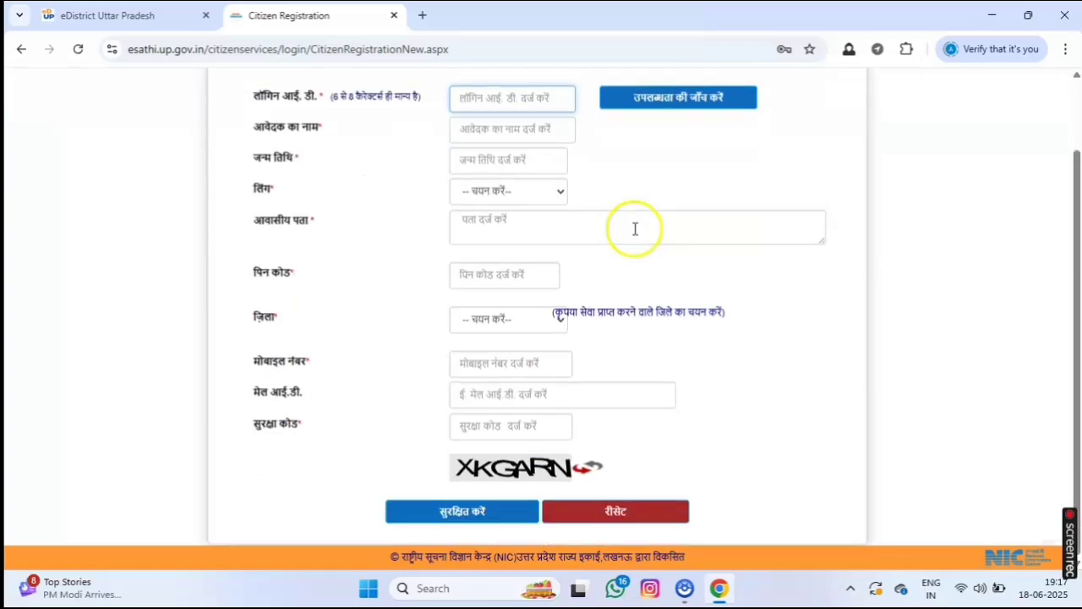
{"action": "scroll", "coordinate": [634, 228], "scroll_direction": "up", "scroll_amount": 1}
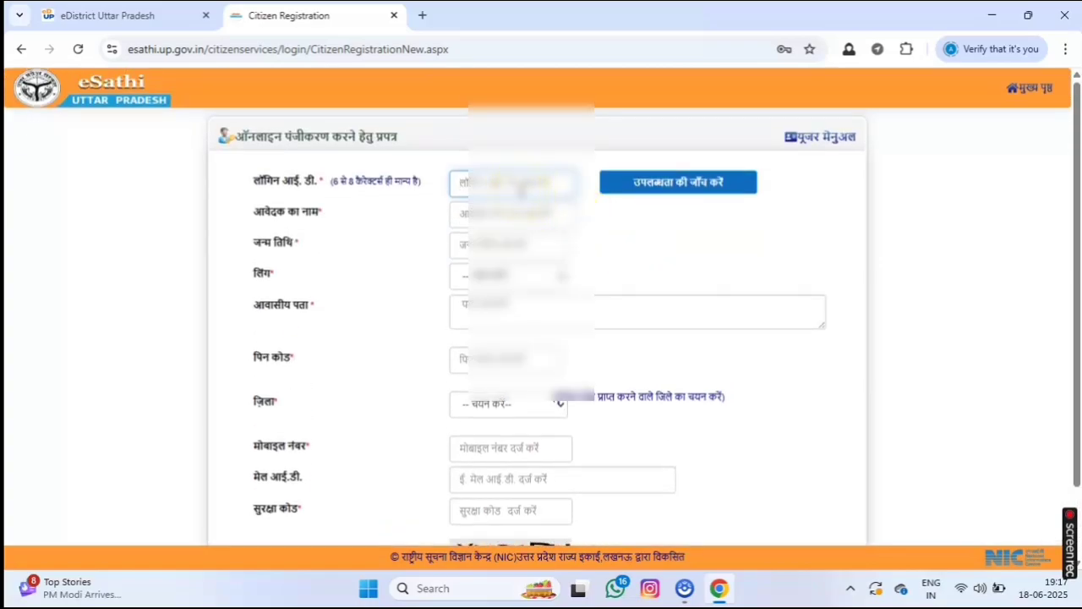
{"action": "type", "text": "Arvind"}
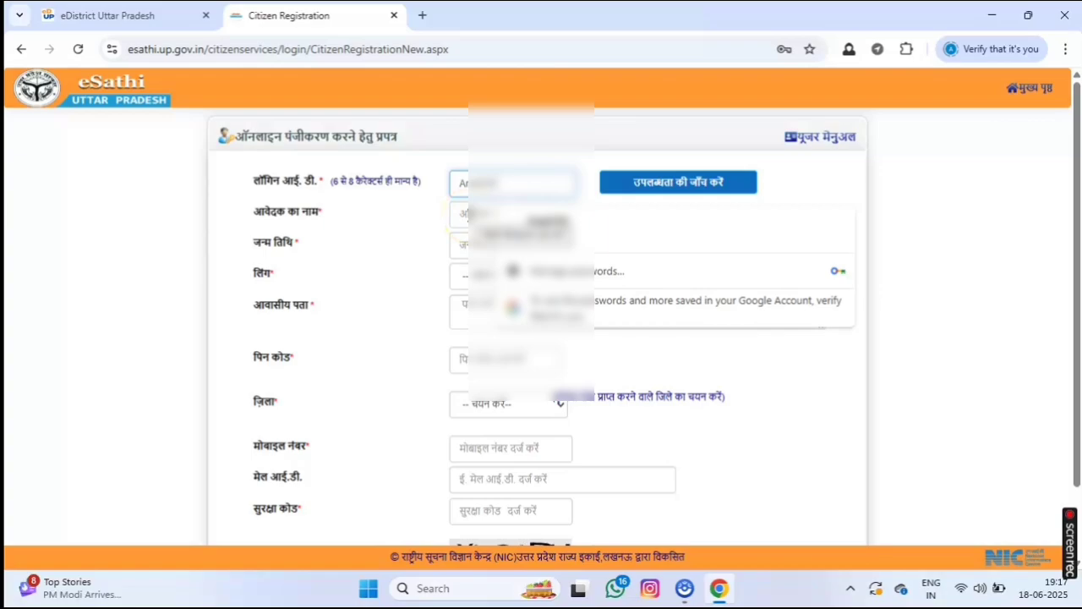
Fill in the applicant's name, date of birth from the calendar, and gender.
{"action": "left_click", "coordinate": [463, 215]}
{"action": "left_click", "coordinate": [517, 243]}
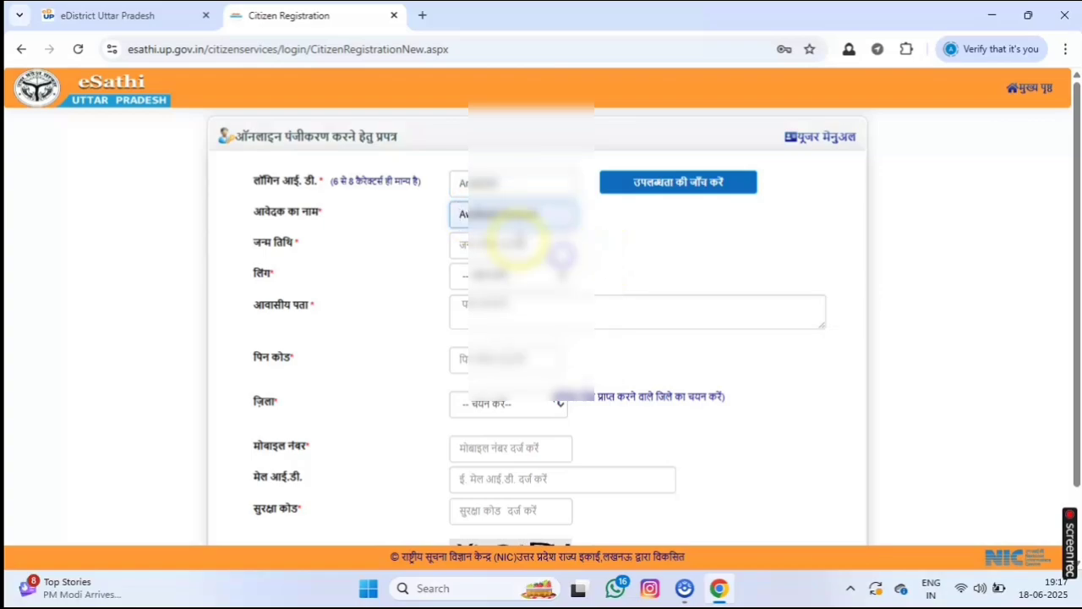
{"action": "left_click", "coordinate": [475, 244]}
{"action": "left_click", "coordinate": [507, 276]}
{"action": "left_click", "coordinate": [508, 277]}
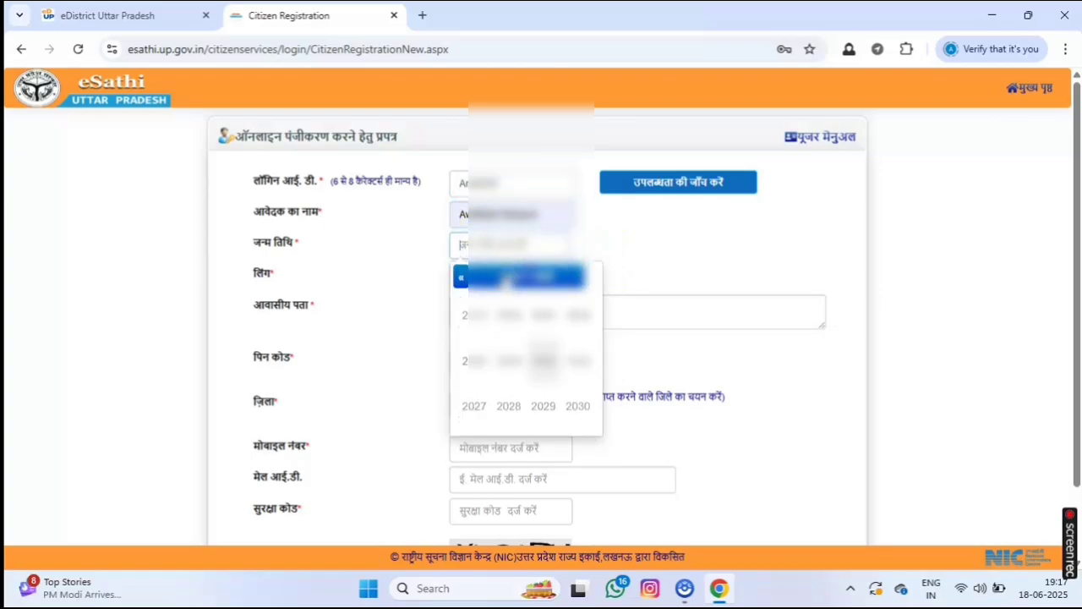
{"action": "left_click", "coordinate": [461, 277]}
{"action": "left_click", "coordinate": [461, 277]}
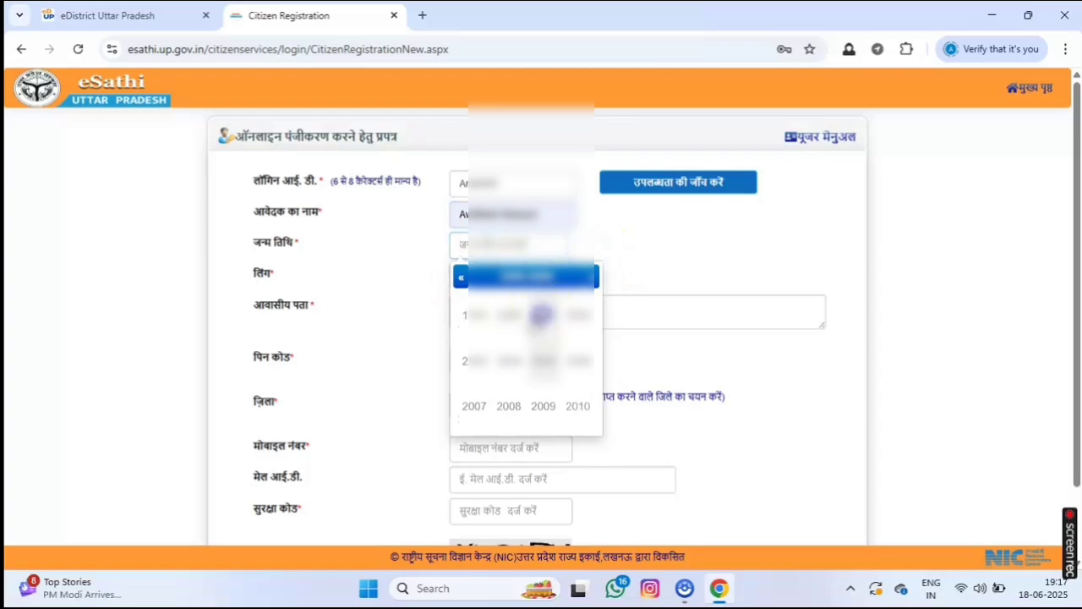
{"action": "left_click", "coordinate": [541, 314]}
{"action": "left_click", "coordinate": [475, 319]}
{"action": "left_click", "coordinate": [534, 347]}
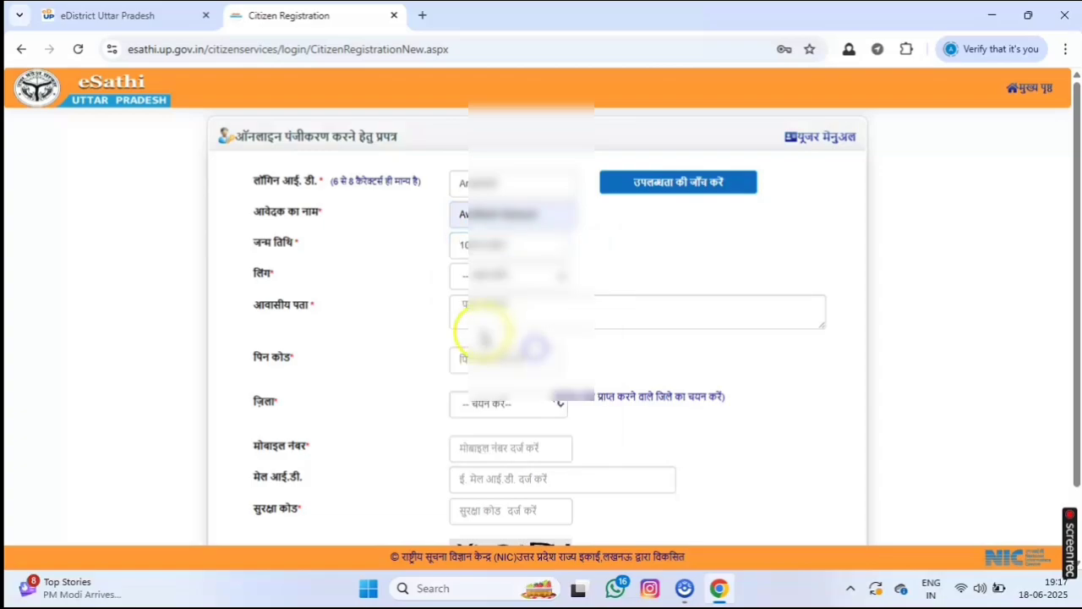
{"action": "left_click", "coordinate": [495, 276]}
{"action": "left_click", "coordinate": [480, 317]}
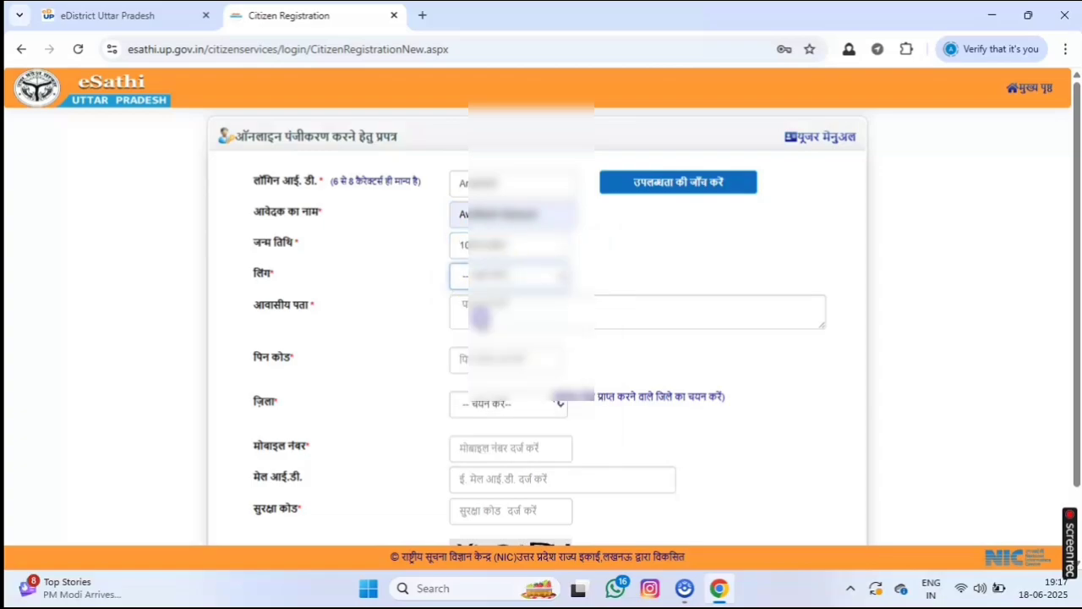
Enter the residential address, PIN code and district.
{"action": "left_click", "coordinate": [480, 314]}
{"action": "type", "text": "ग"}
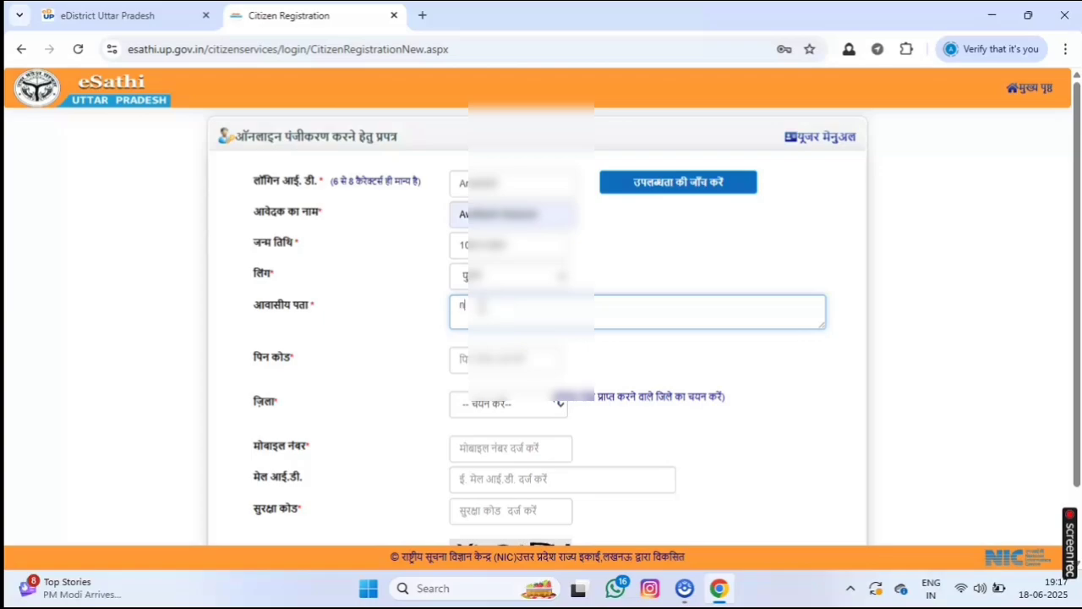
{"action": "type", "text": "agar pan"}
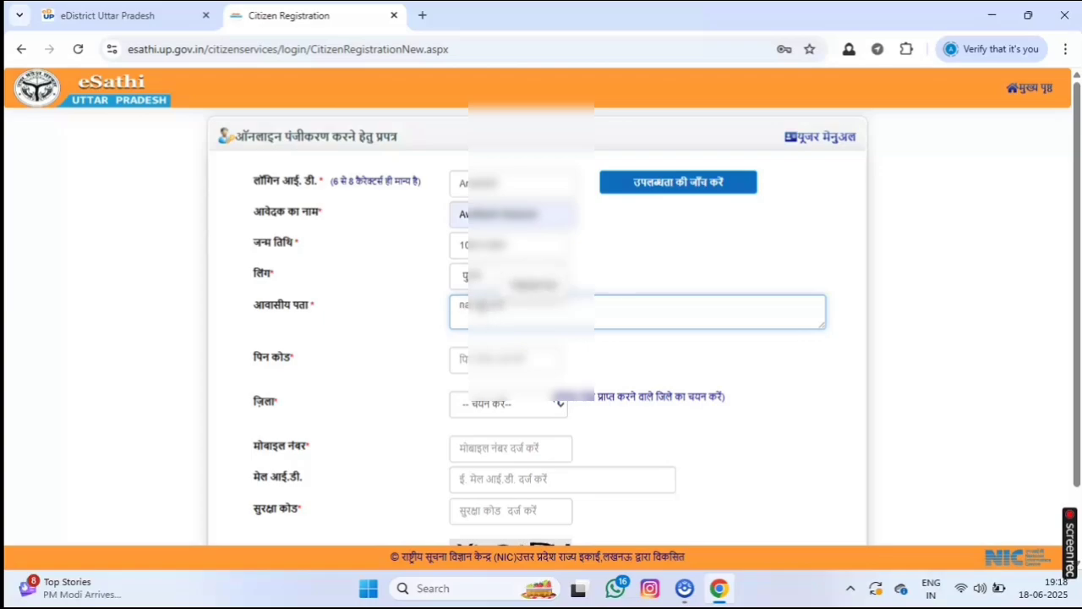
{"action": "left_click", "coordinate": [487, 357]}
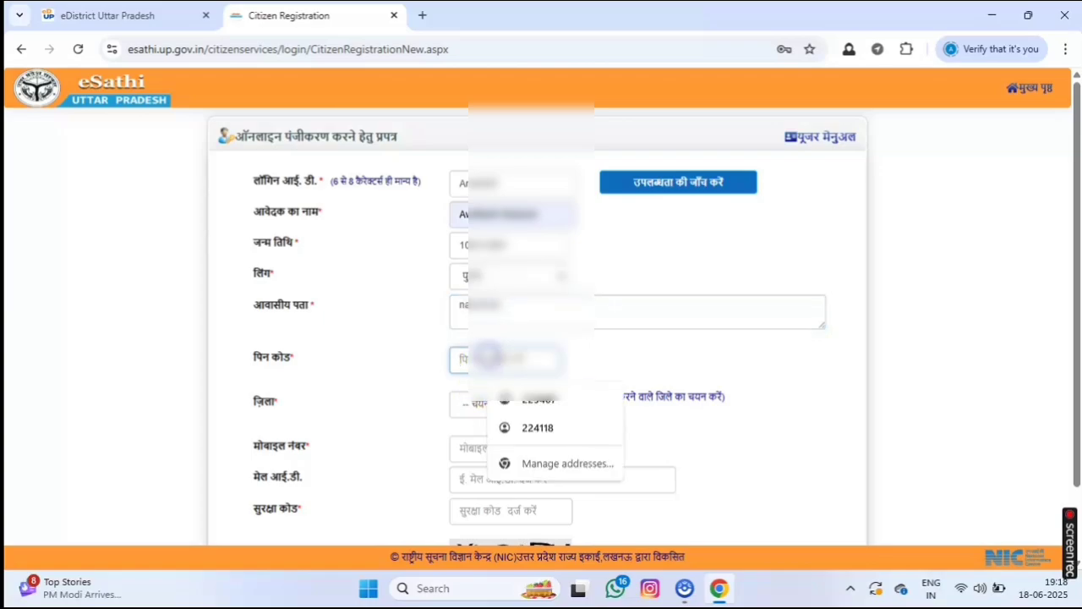
{"action": "left_click", "coordinate": [478, 406]}
{"action": "left_click", "coordinate": [477, 406]}
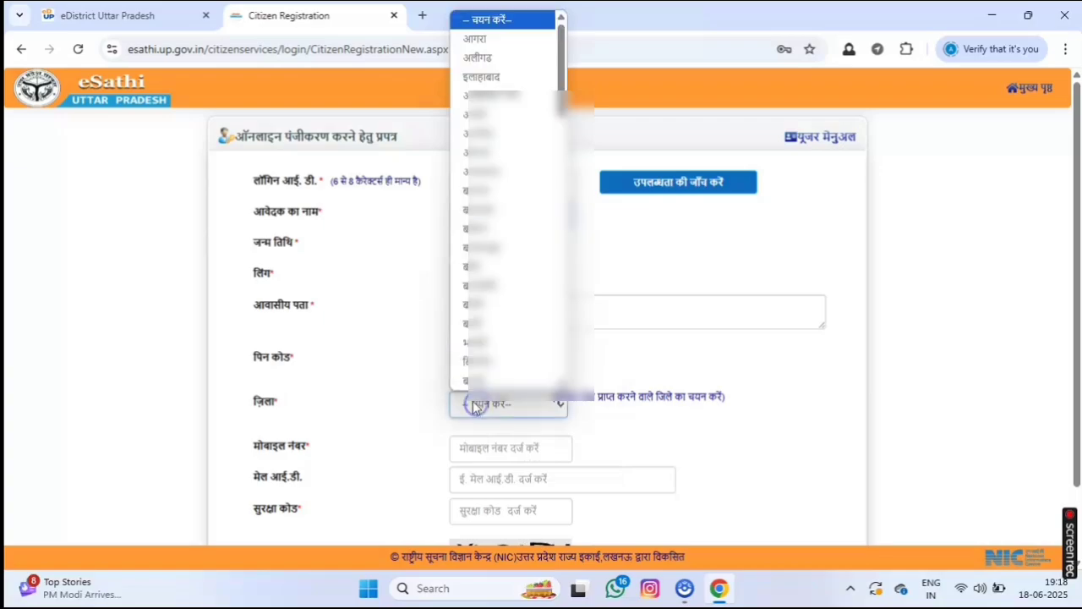
{"action": "scroll", "coordinate": [476, 314], "scroll_direction": "down", "scroll_amount": 5}
{"action": "left_click", "coordinate": [476, 178]}
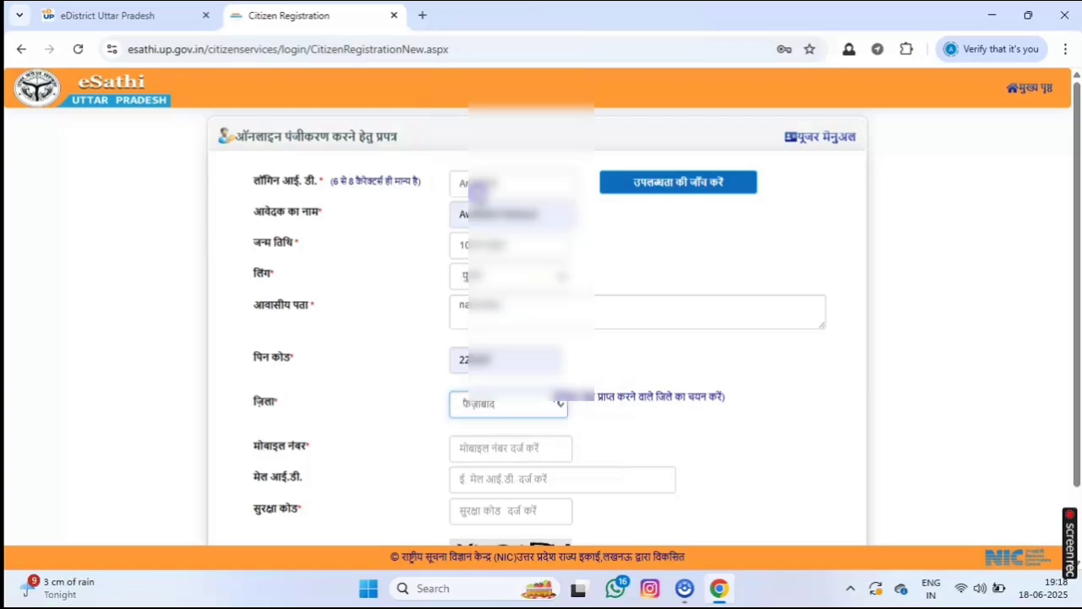
{"action": "scroll", "coordinate": [471, 302], "scroll_direction": "down", "scroll_amount": 1}
Fill in the mobile number and e-mail, enter security code XKGARN, and submit.
{"action": "left_click", "coordinate": [509, 361]}
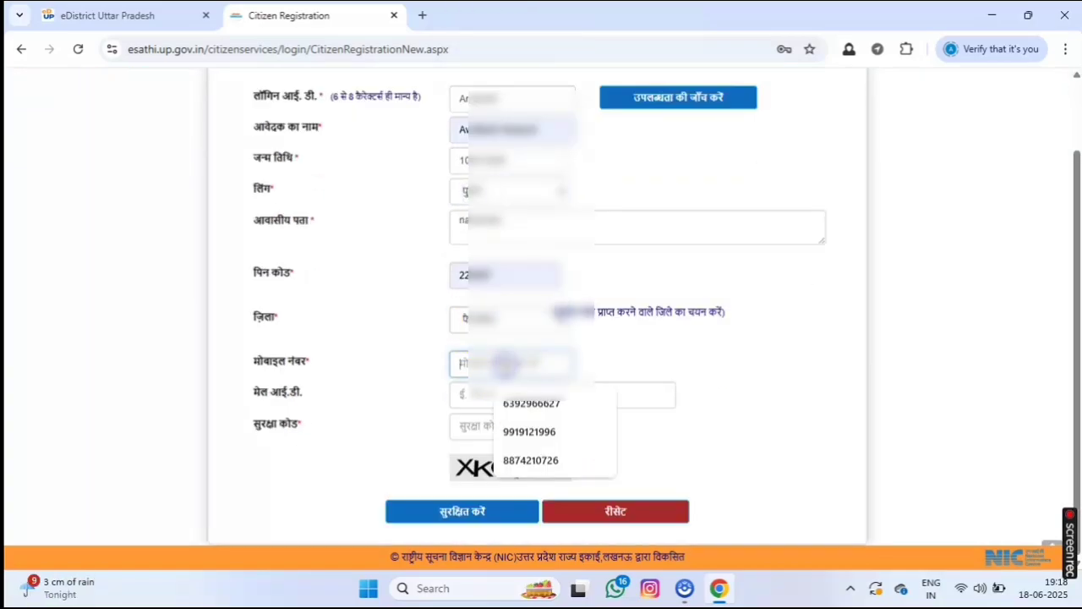
{"action": "left_click", "coordinate": [517, 402]}
{"action": "left_click", "coordinate": [499, 393]}
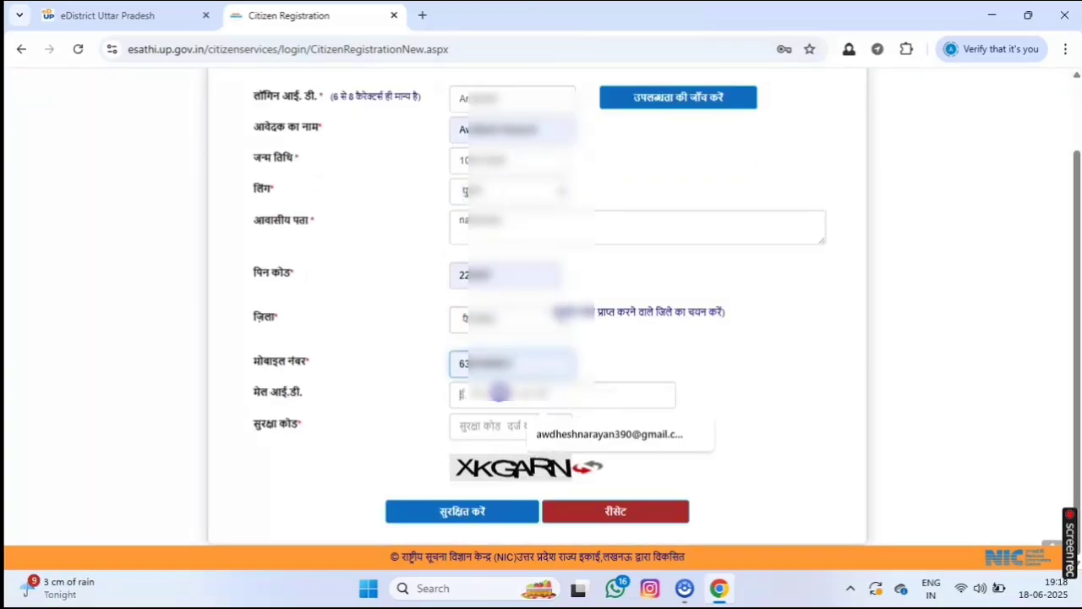
{"action": "left_click", "coordinate": [550, 434]}
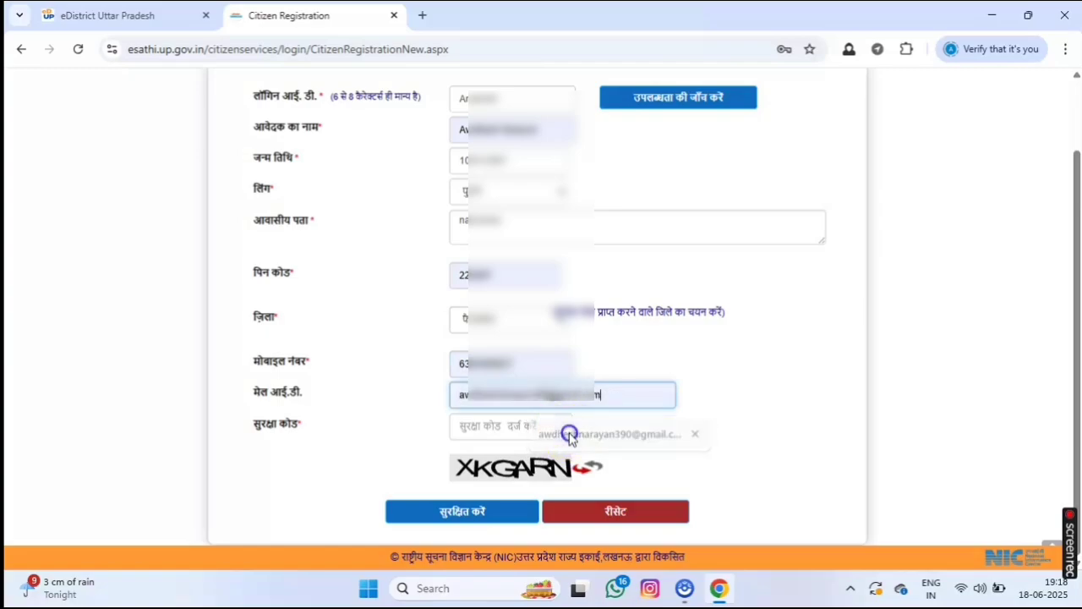
{"action": "left_click", "coordinate": [508, 427]}
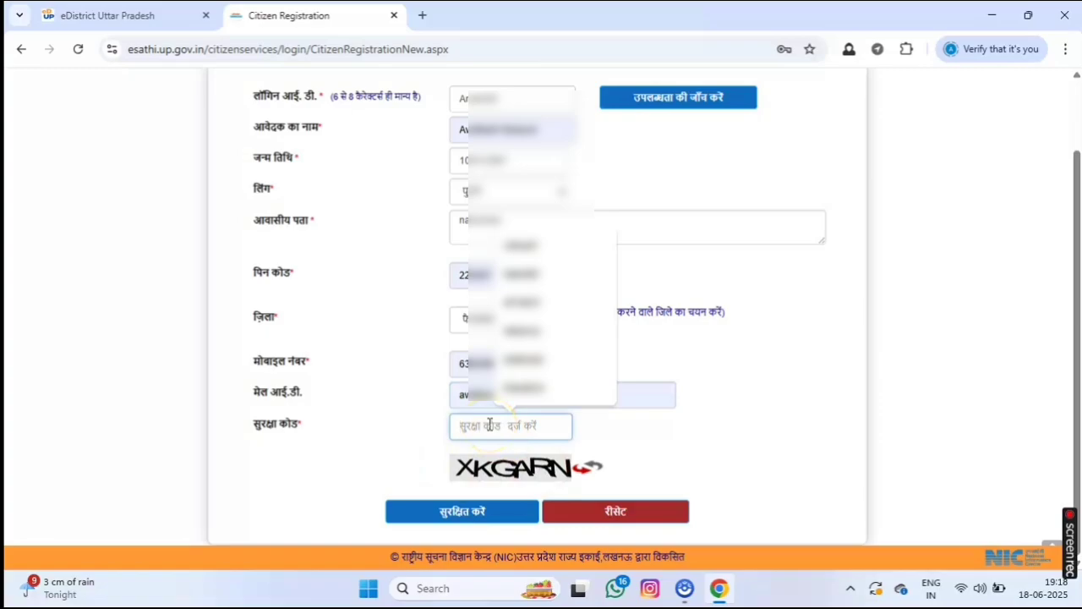
{"action": "type", "text": "XKG"}
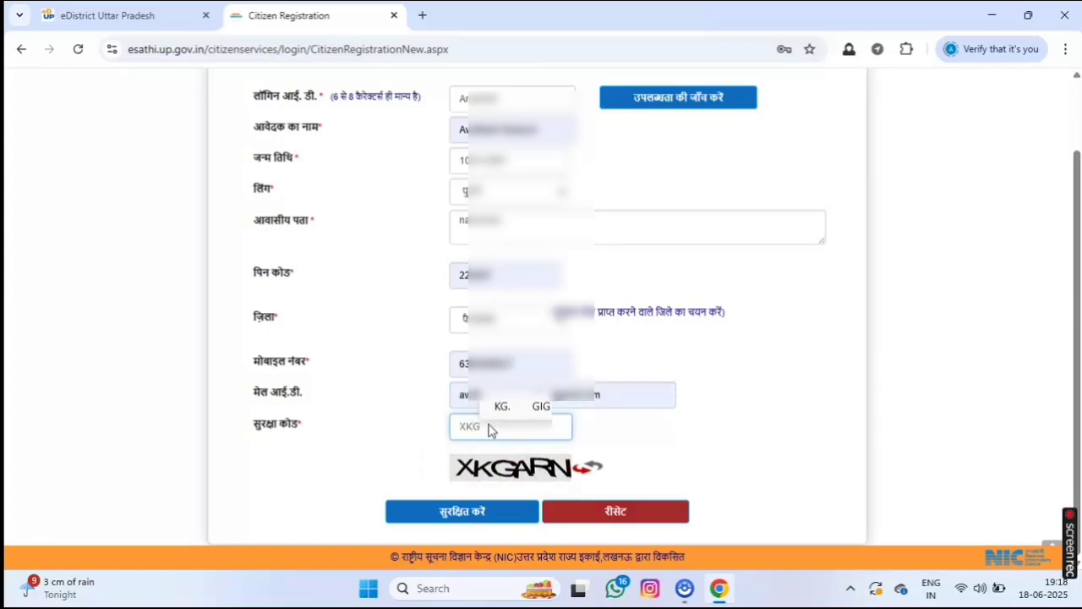
{"action": "type", "text": "AR"}
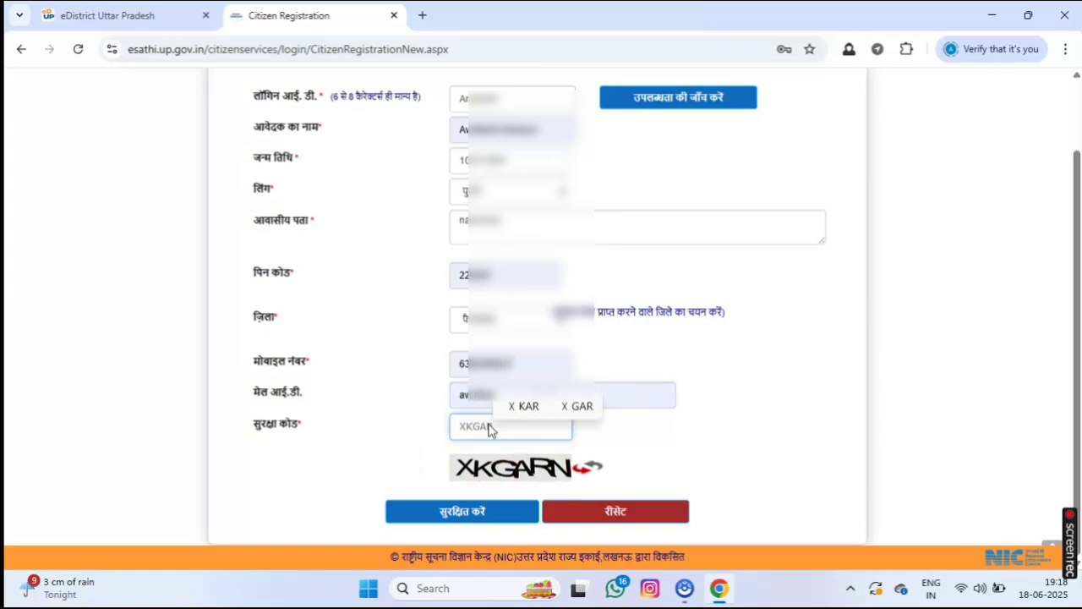
{"action": "type", "text": "N"}
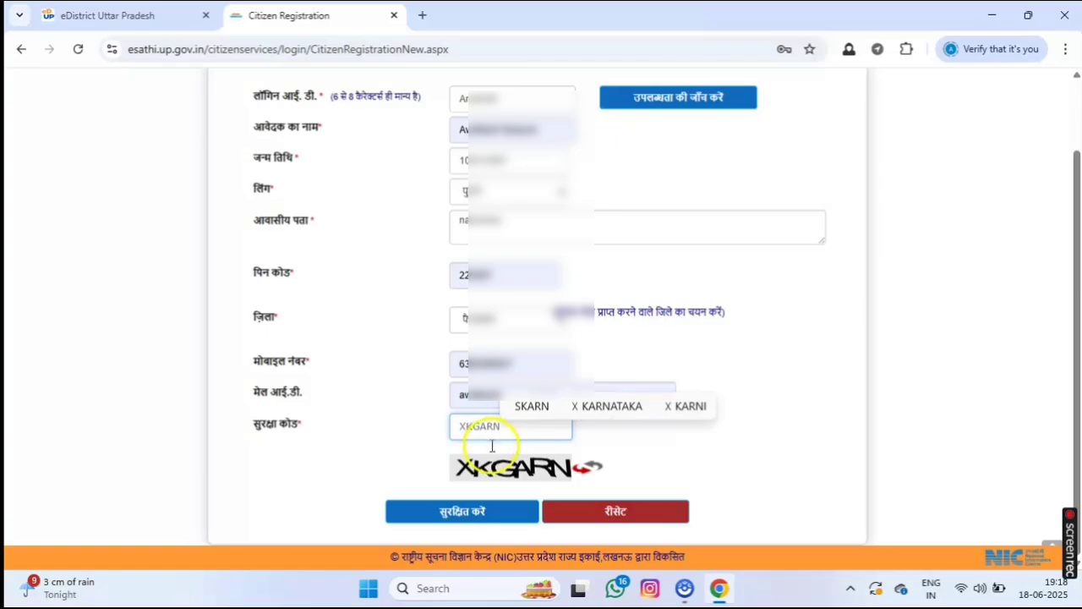
{"action": "left_click", "coordinate": [470, 514]}
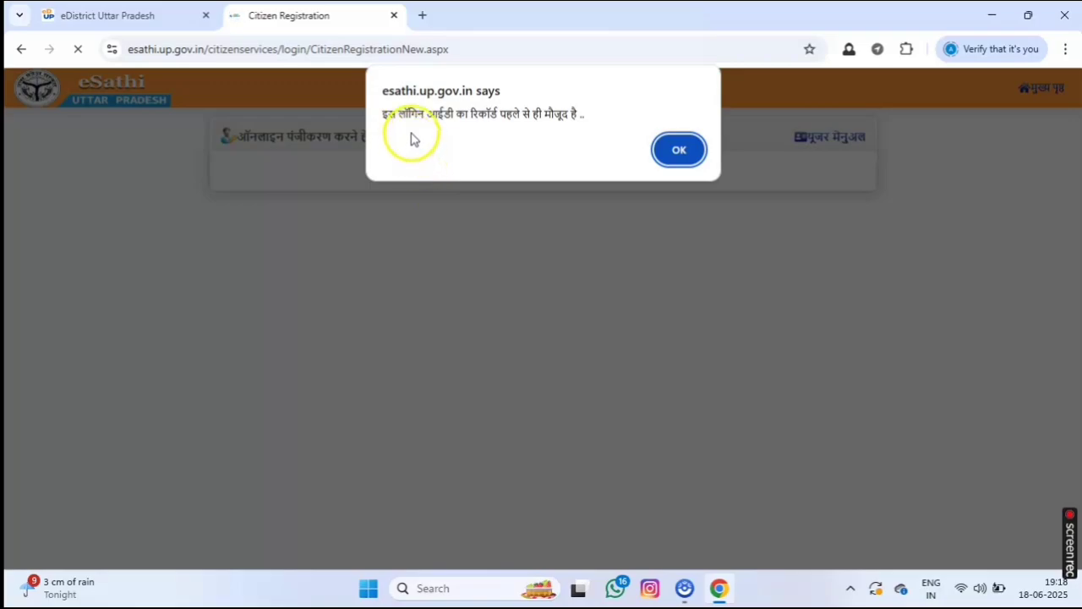
Close the login-ID-already-exists alert with OK.
{"action": "left_click", "coordinate": [666, 159]}
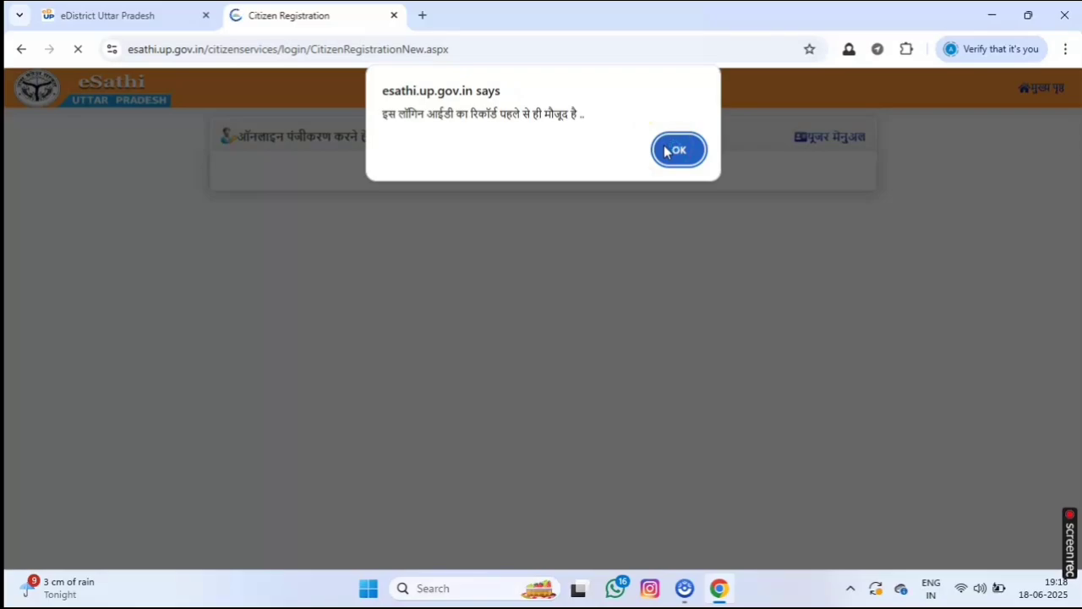
{"action": "left_click", "coordinate": [678, 156]}
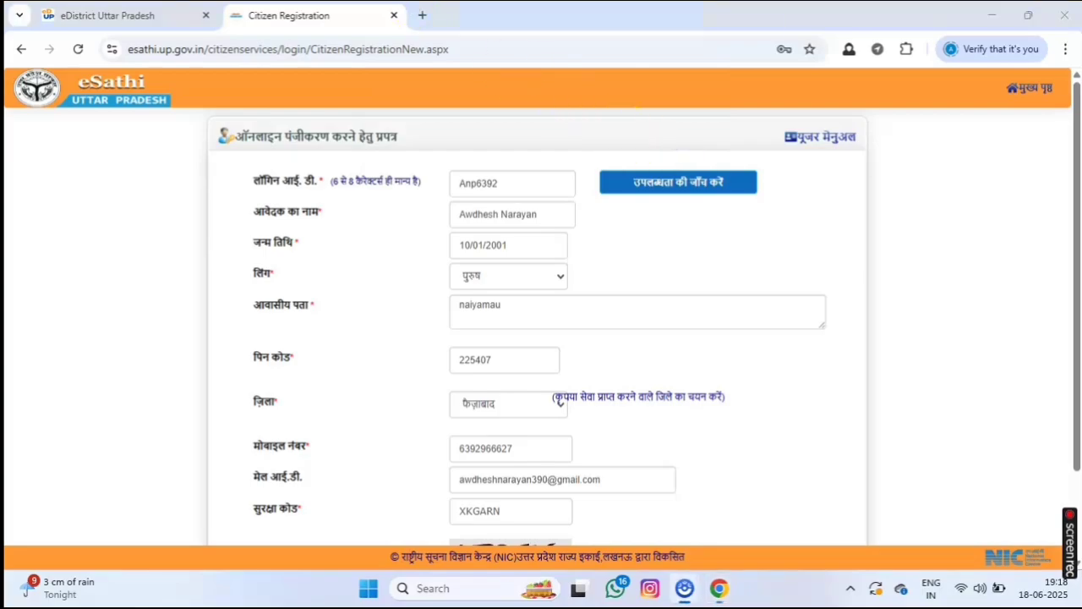
Return to eDistrict, open the e-Sathi citizen login, and fill in the saved username and password.
{"action": "left_click", "coordinate": [394, 15]}
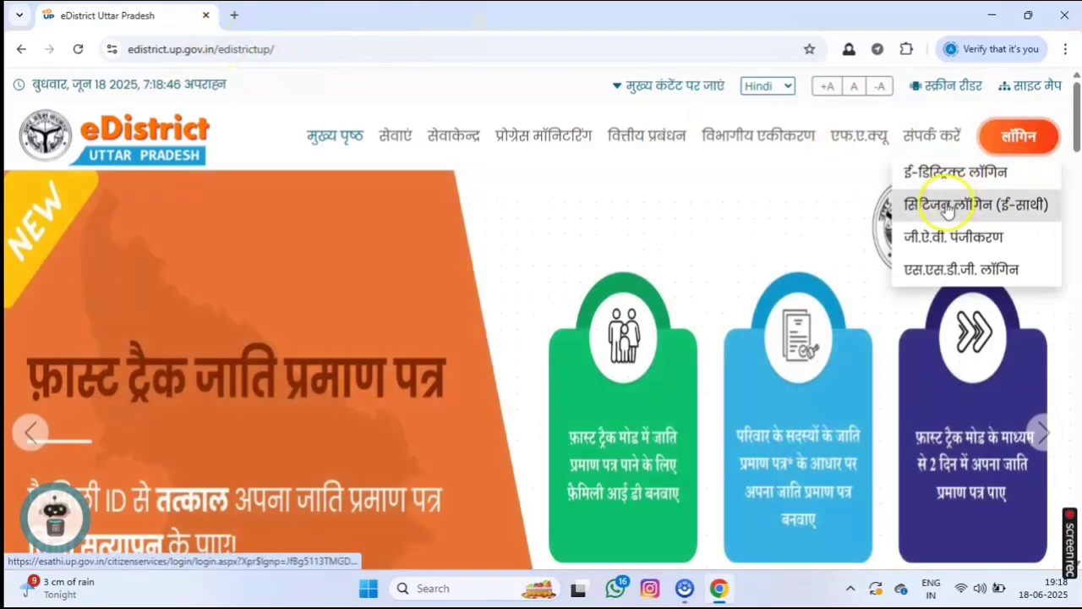
{"action": "left_click", "coordinate": [955, 205]}
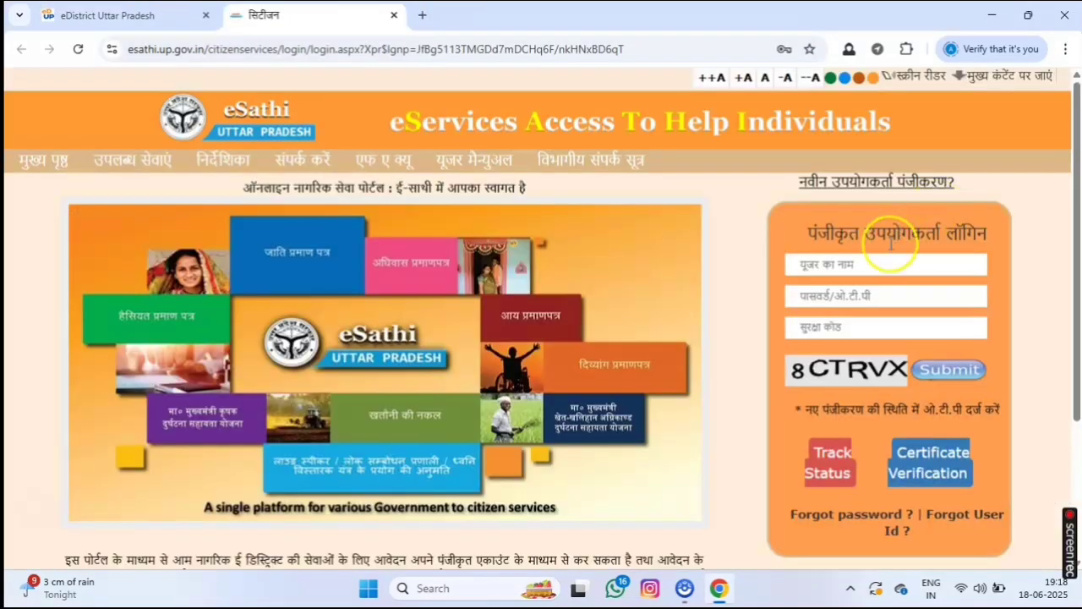
{"action": "left_click", "coordinate": [858, 267]}
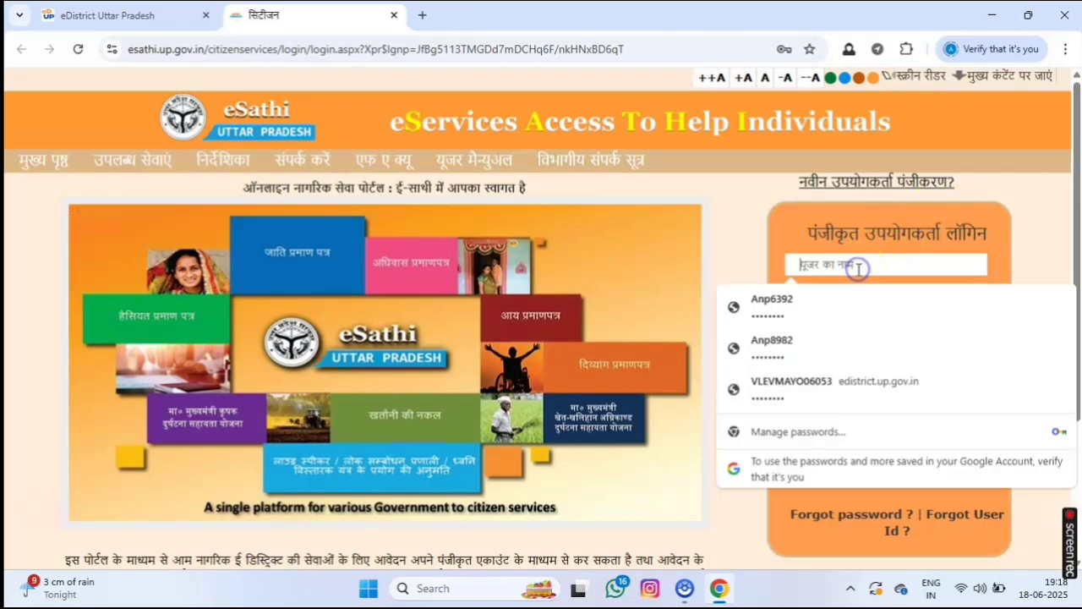
{"action": "left_click", "coordinate": [768, 310]}
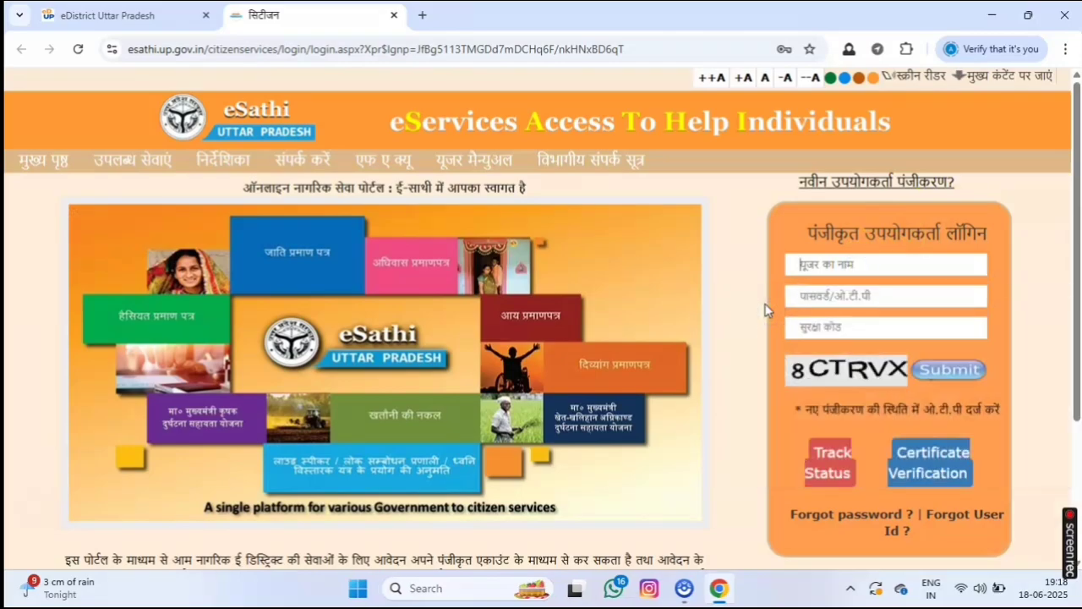
{"action": "left_click", "coordinate": [888, 461]}
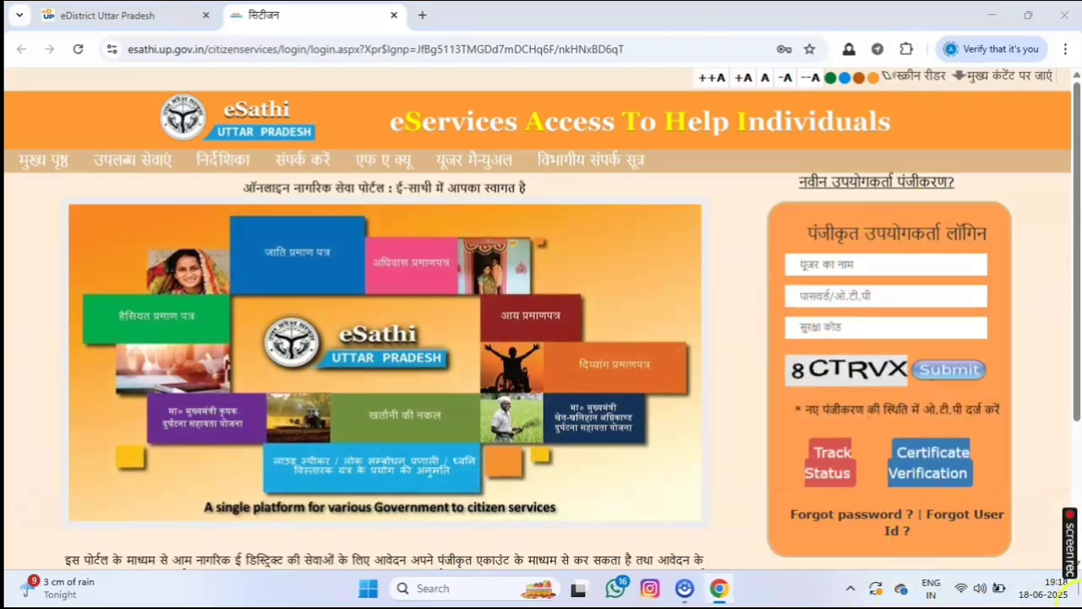
{"action": "left_click", "coordinate": [685, 591]}
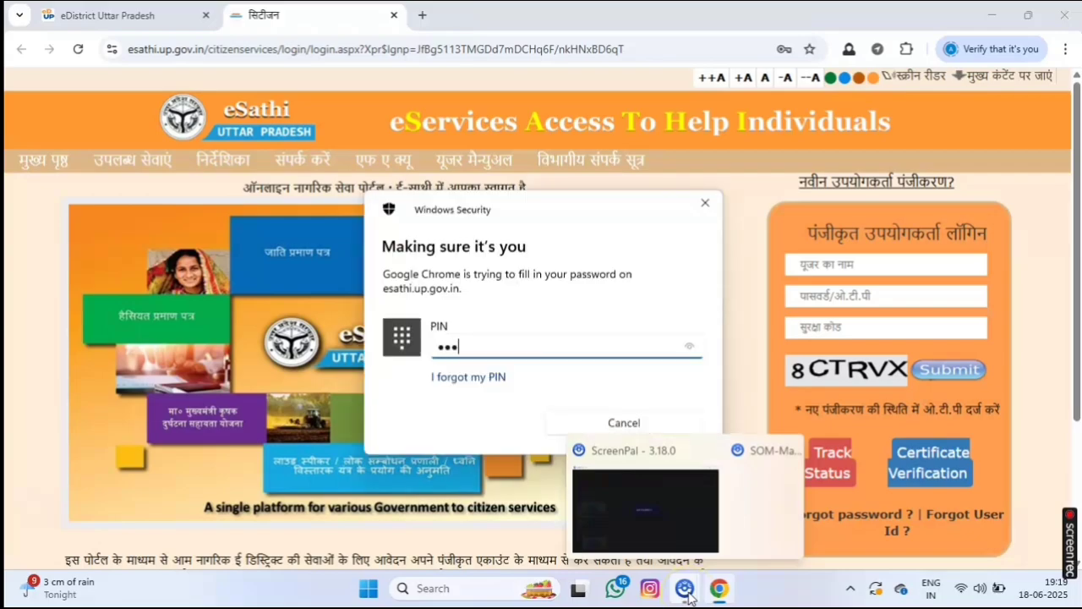
{"action": "type", "text": "••••••"}
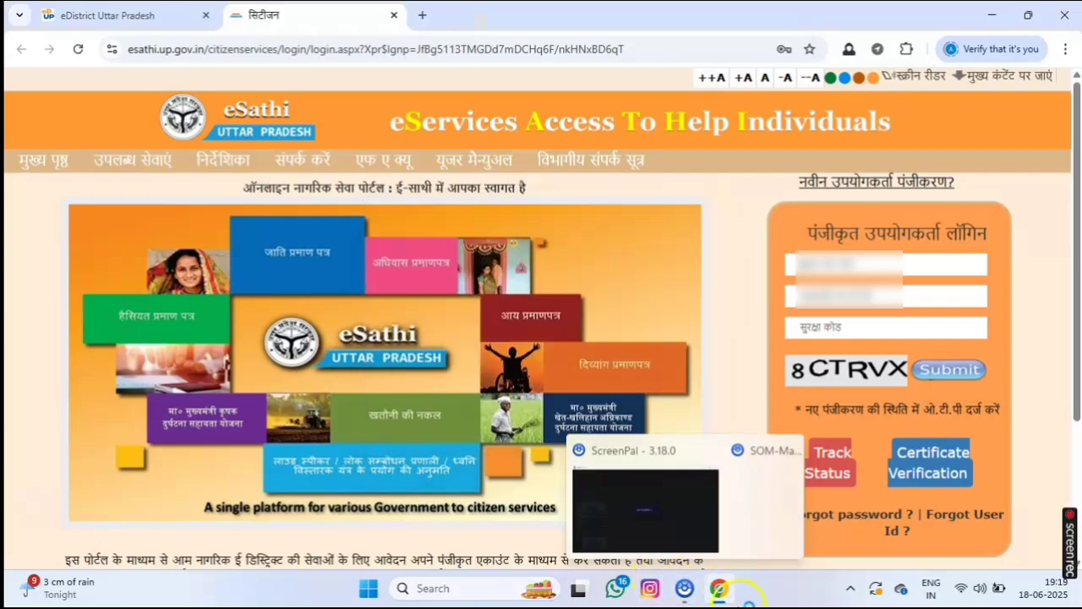
{"action": "left_click", "coordinate": [848, 330]}
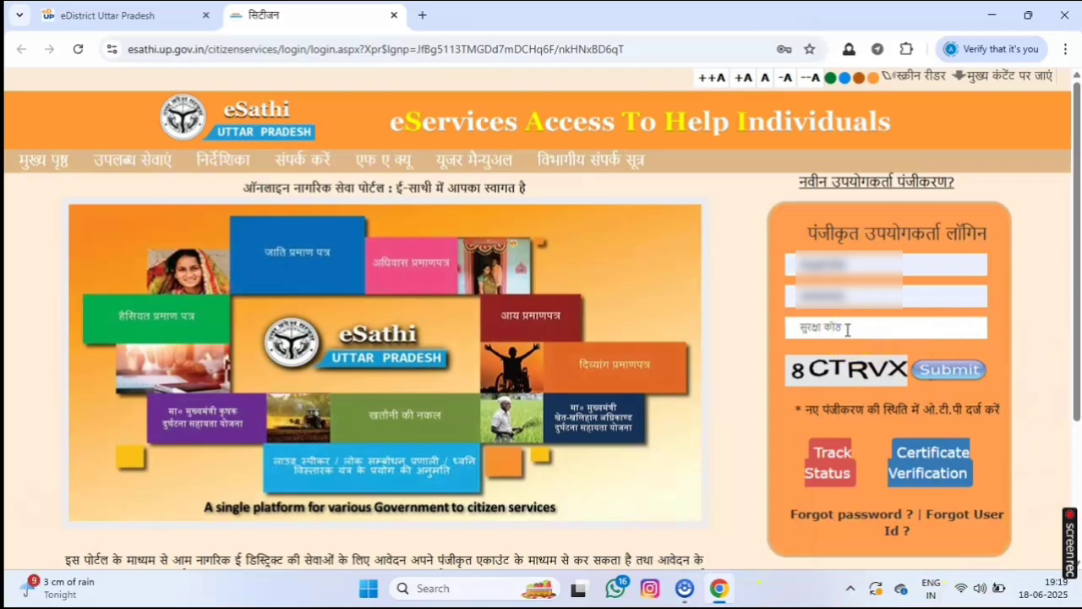
{"action": "type", "text": "8"}
{"action": "key", "text": "BackSpace"}
{"action": "type", "text": "8CTRVX"}
{"action": "left_click", "coordinate": [940, 370]}
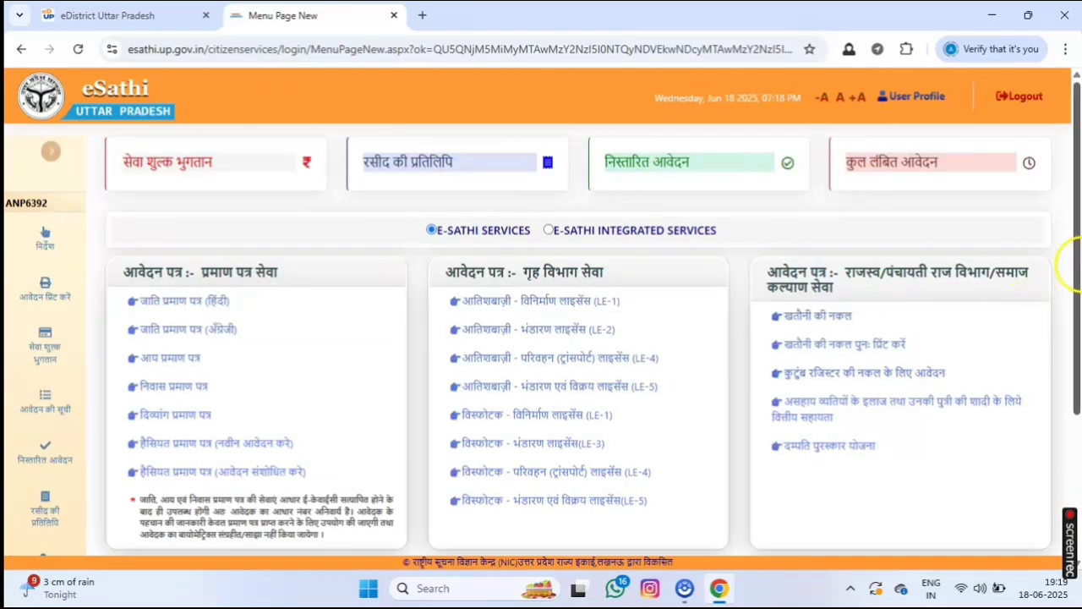
Scroll the services menu and choose निवास प्रमाण पत्र under प्रमाण पत्र सेवा.
{"action": "left_click_drag", "start_coordinate": [1076, 287], "coordinate": [1072, 248]}
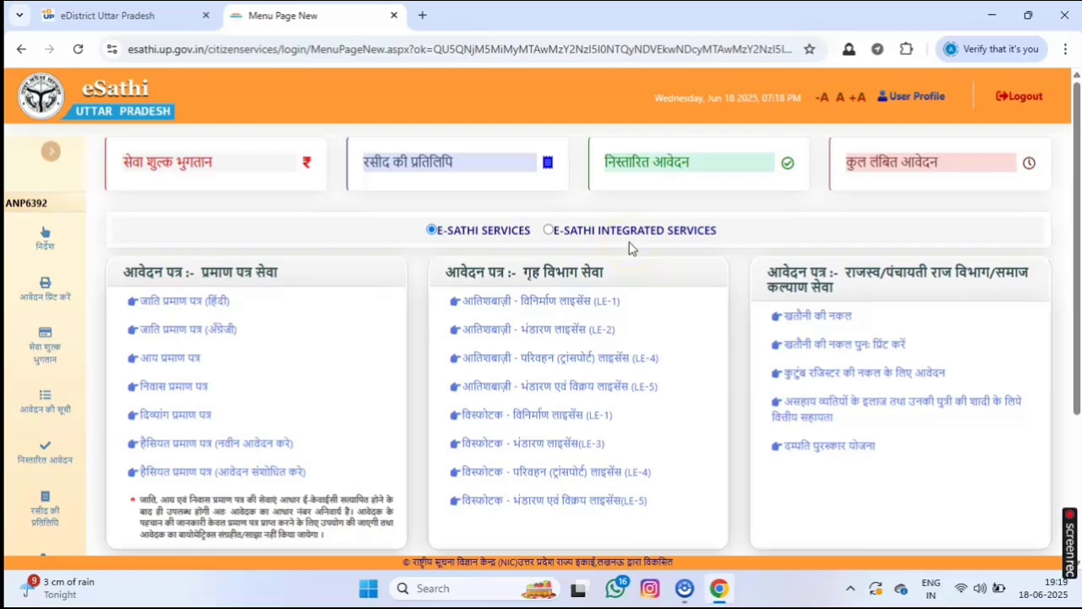
{"action": "left_click_drag", "start_coordinate": [1074, 241], "coordinate": [1070, 213]}
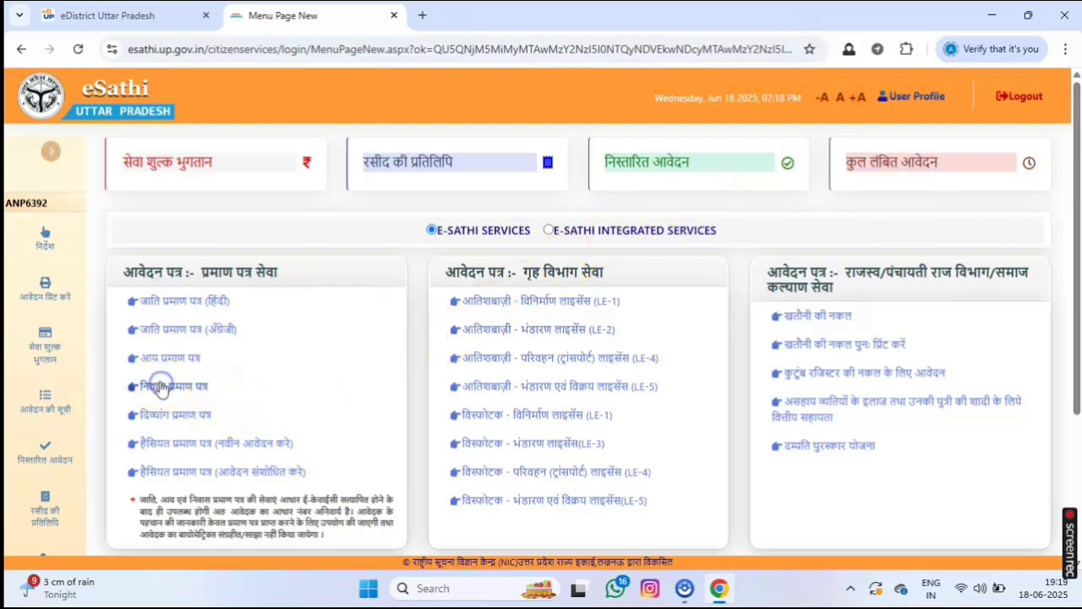
{"action": "left_click", "coordinate": [162, 388]}
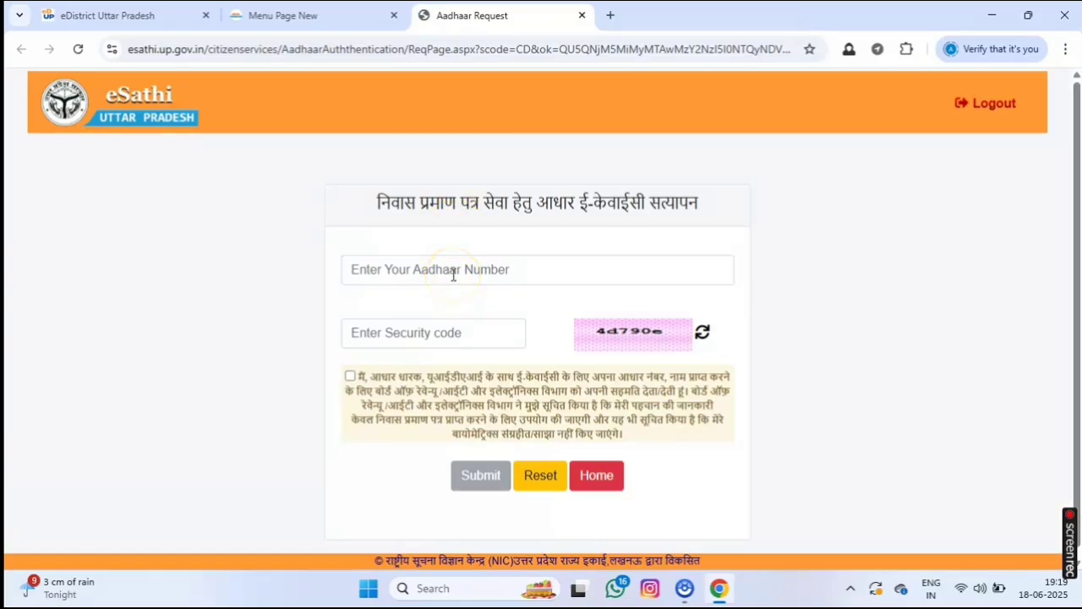
Enter the Aadhaar number and security code 4d790e, and give e-KYC consent.
{"action": "left_click", "coordinate": [453, 275]}
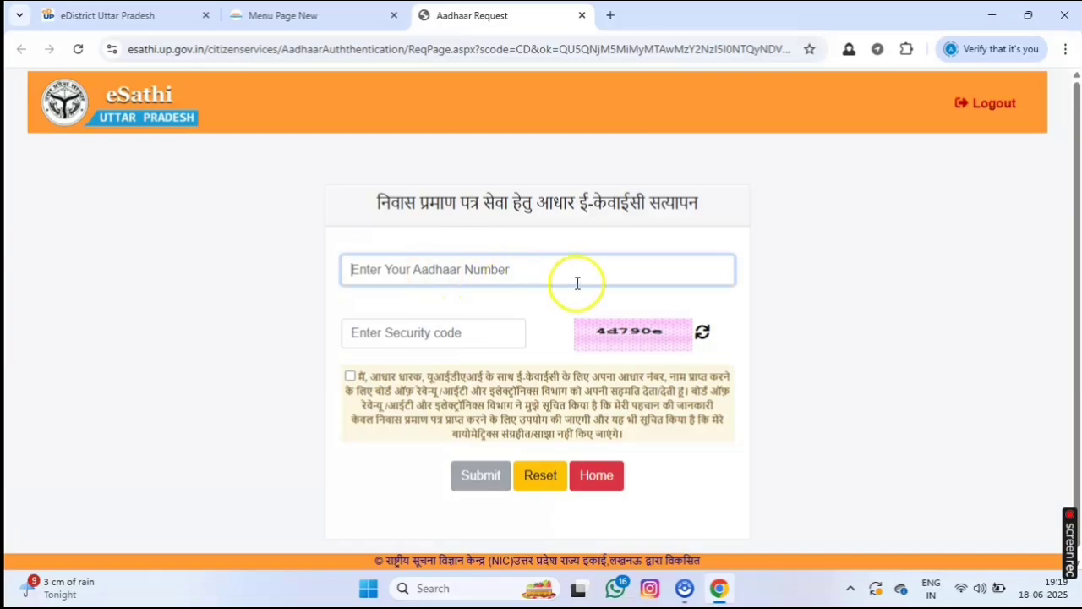
{"action": "type", "text": "21"}
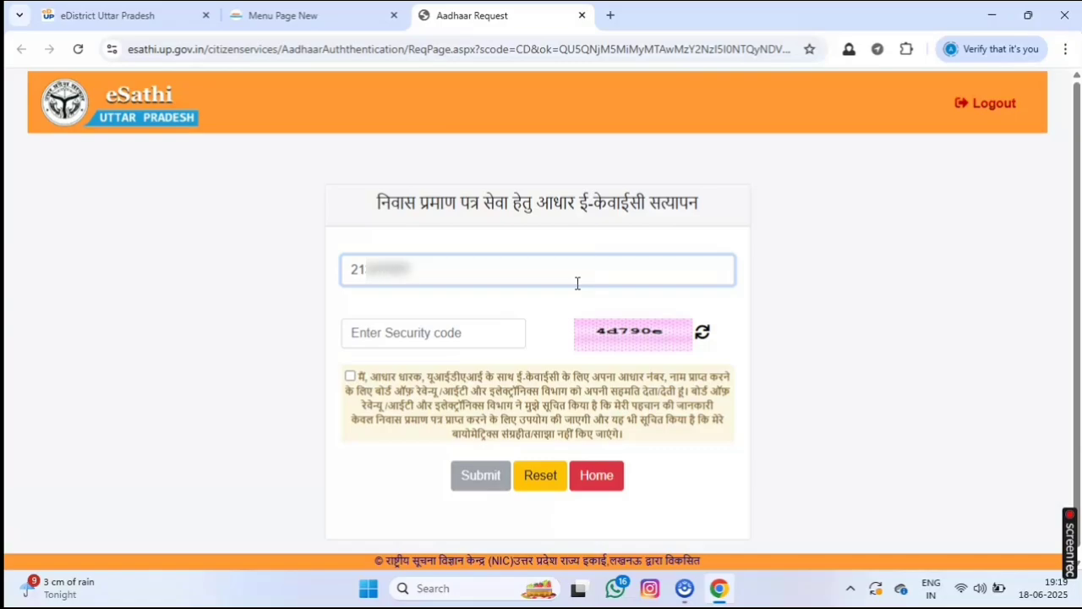
{"action": "left_click", "coordinate": [457, 333]}
{"action": "type", "text": "4"}
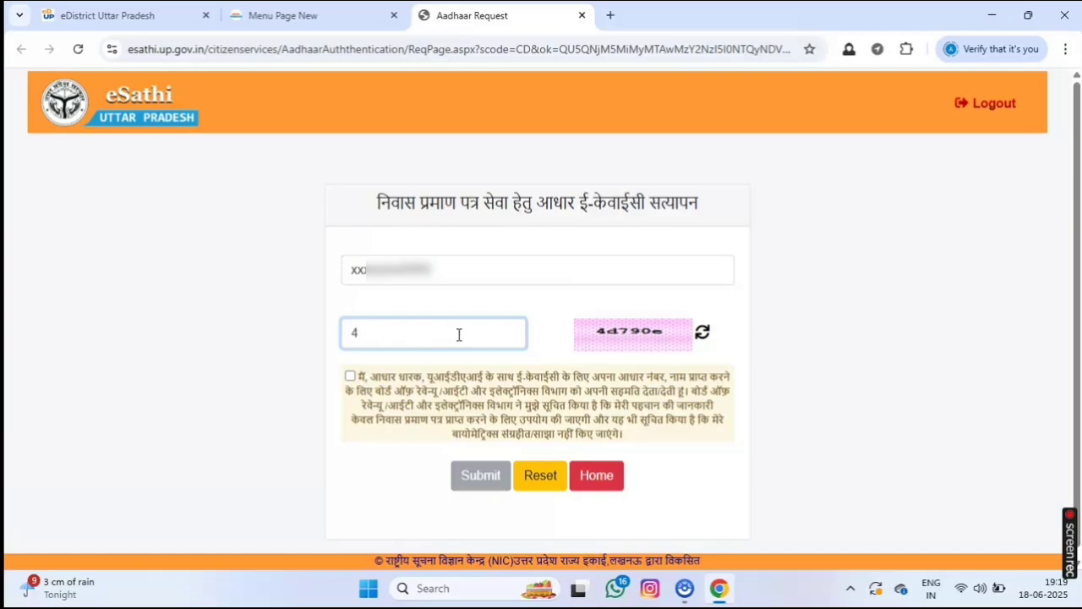
{"action": "left_click", "coordinate": [618, 338]}
{"action": "left_click", "coordinate": [414, 347]}
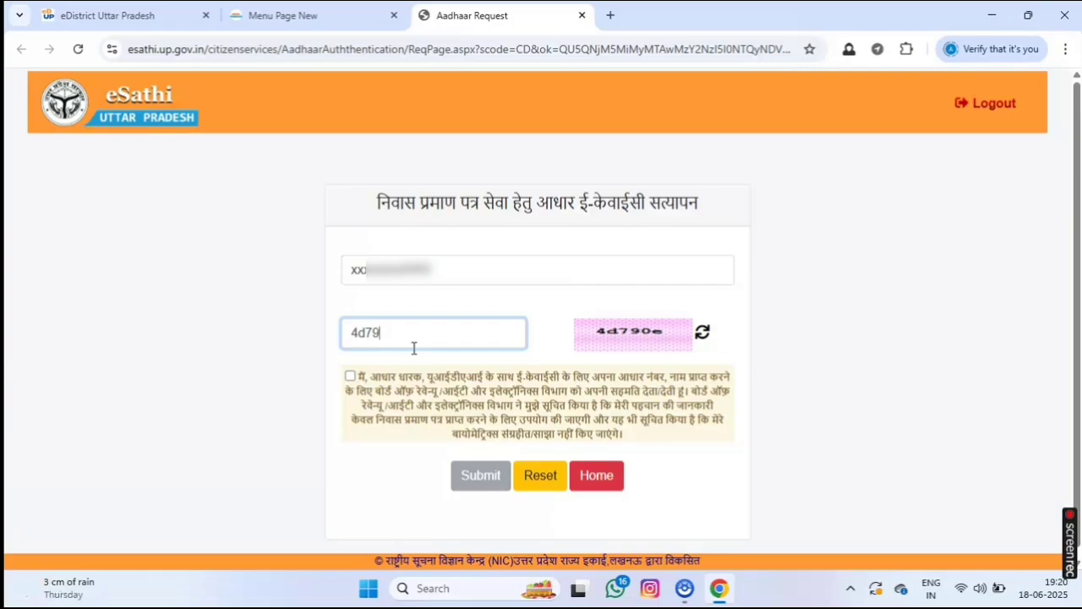
{"action": "type", "text": "d790e"}
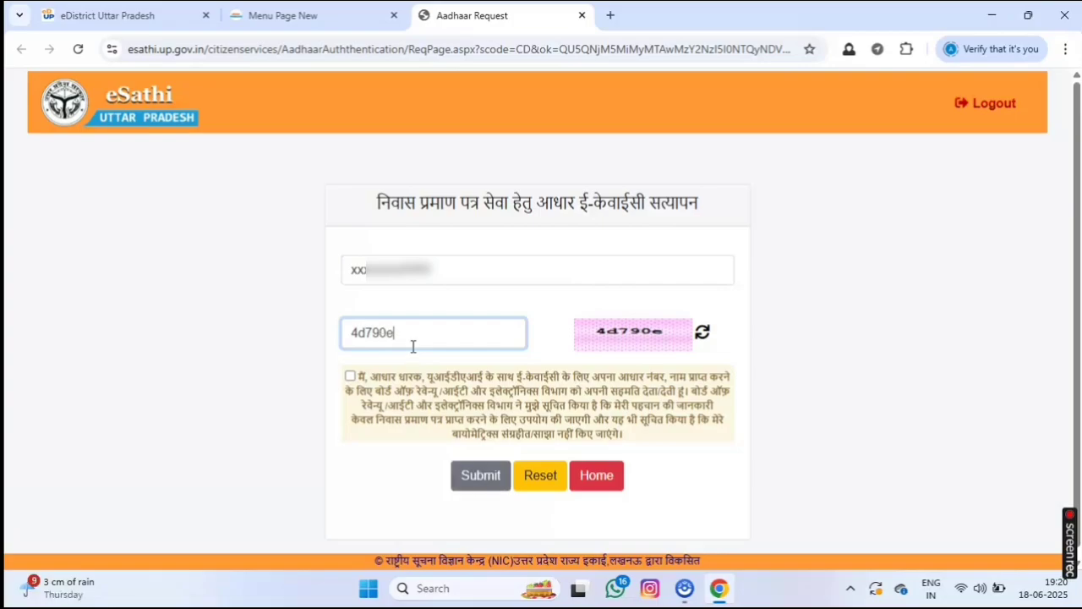
{"action": "left_click", "coordinate": [350, 376]}
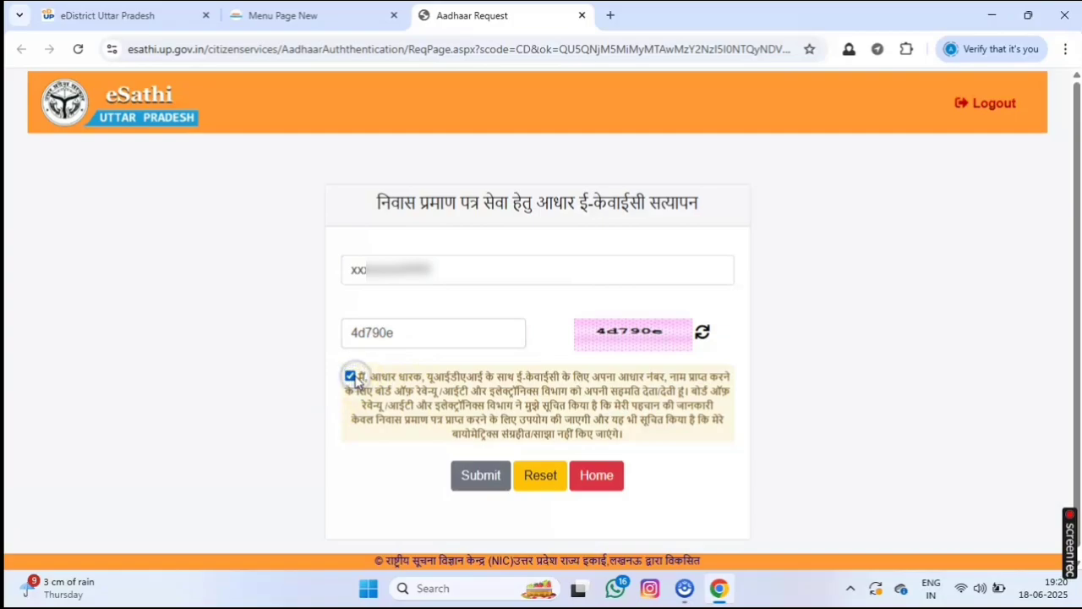
Request the OTP, then enter the received OTP and submit it.
{"action": "left_click", "coordinate": [471, 476]}
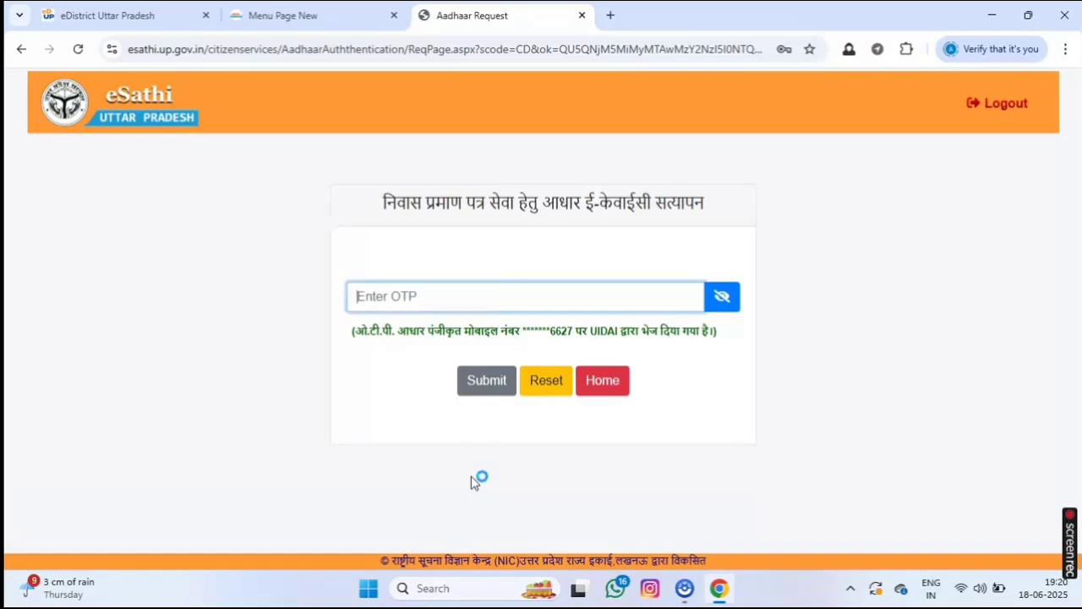
{"action": "left_click", "coordinate": [551, 305]}
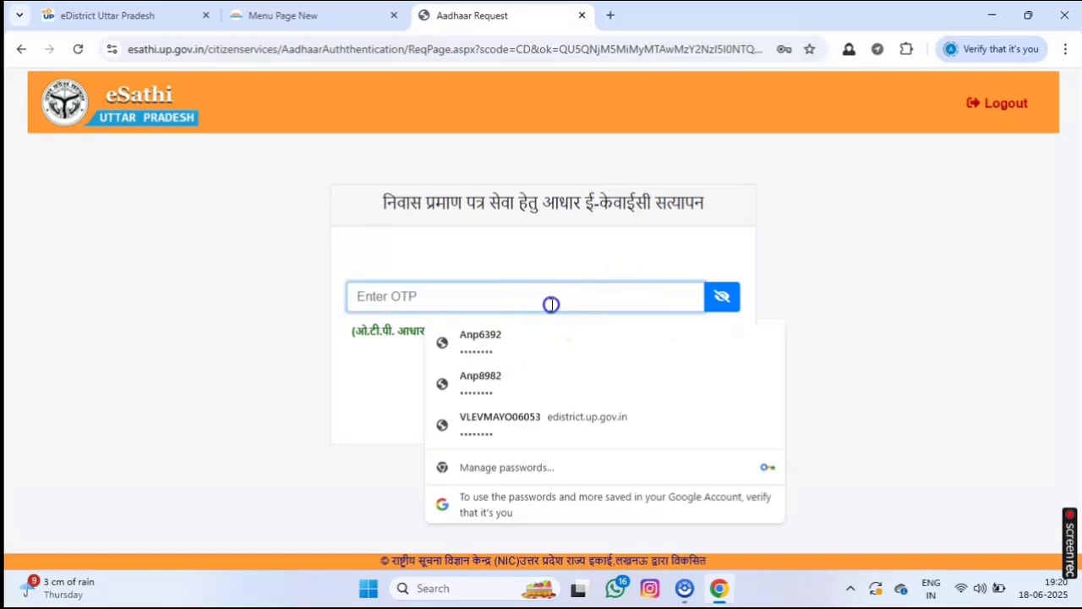
{"action": "type", "text": "1"}
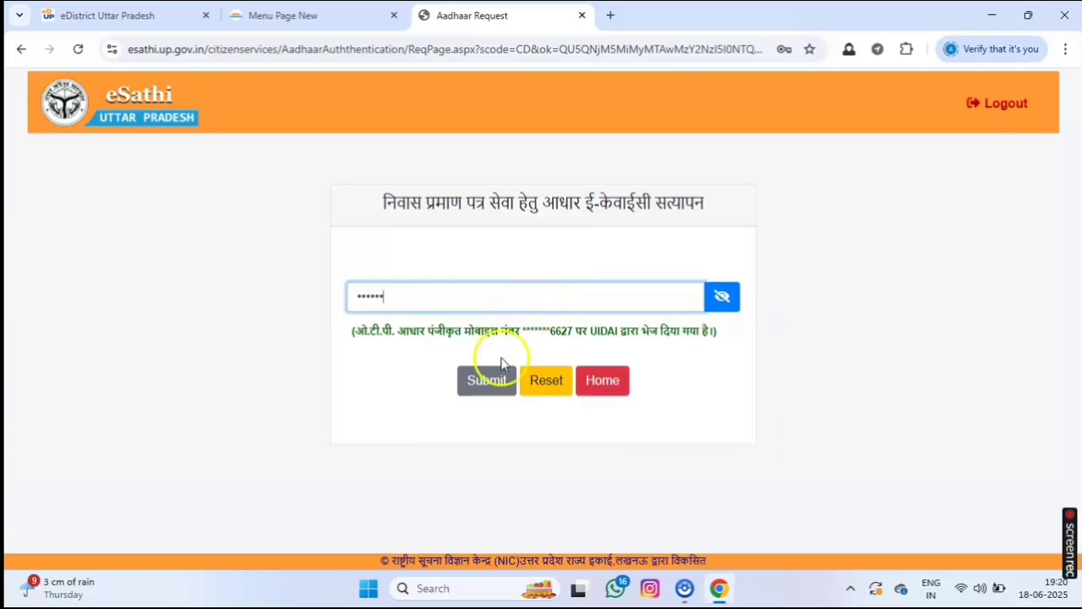
{"action": "left_click", "coordinate": [486, 380]}
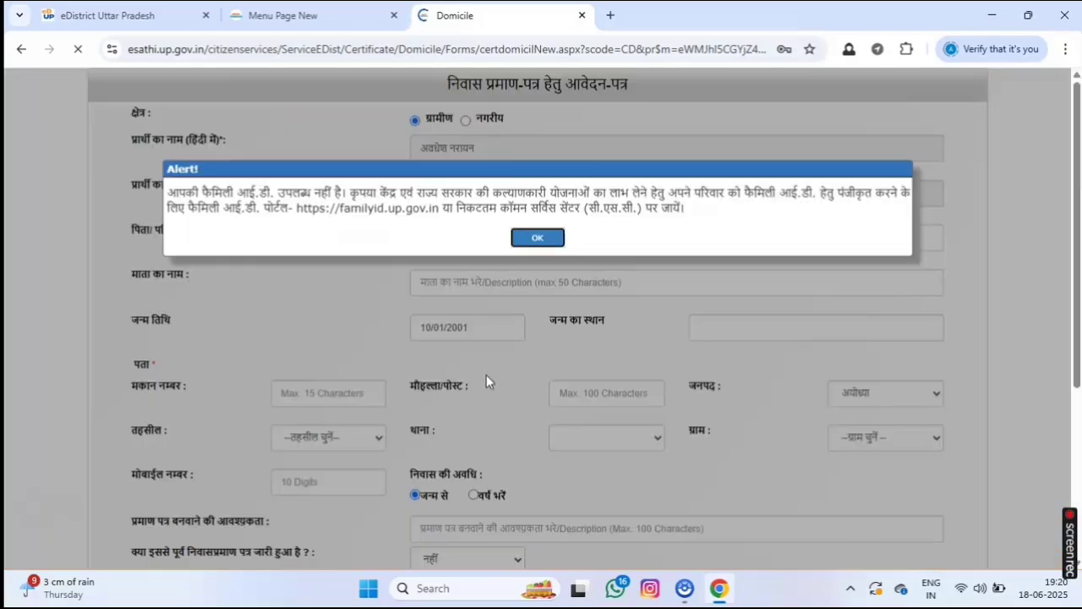
Dismiss the Family ID notice and fill the father's and mother's names from suggestions.
{"action": "left_click", "coordinate": [537, 239]}
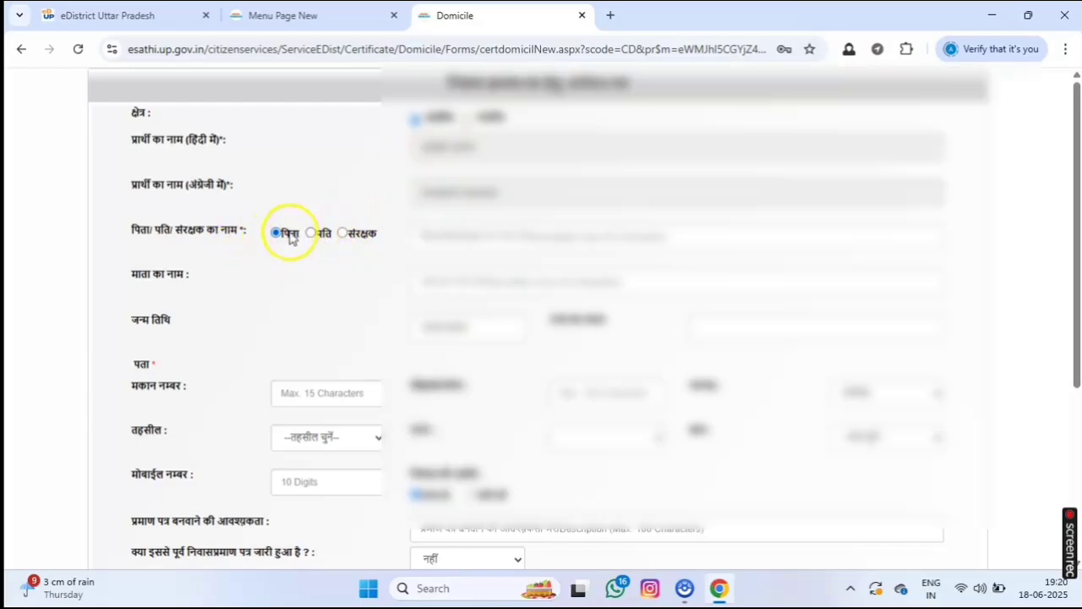
{"action": "left_click", "coordinate": [479, 235]}
{"action": "left_click", "coordinate": [517, 279]}
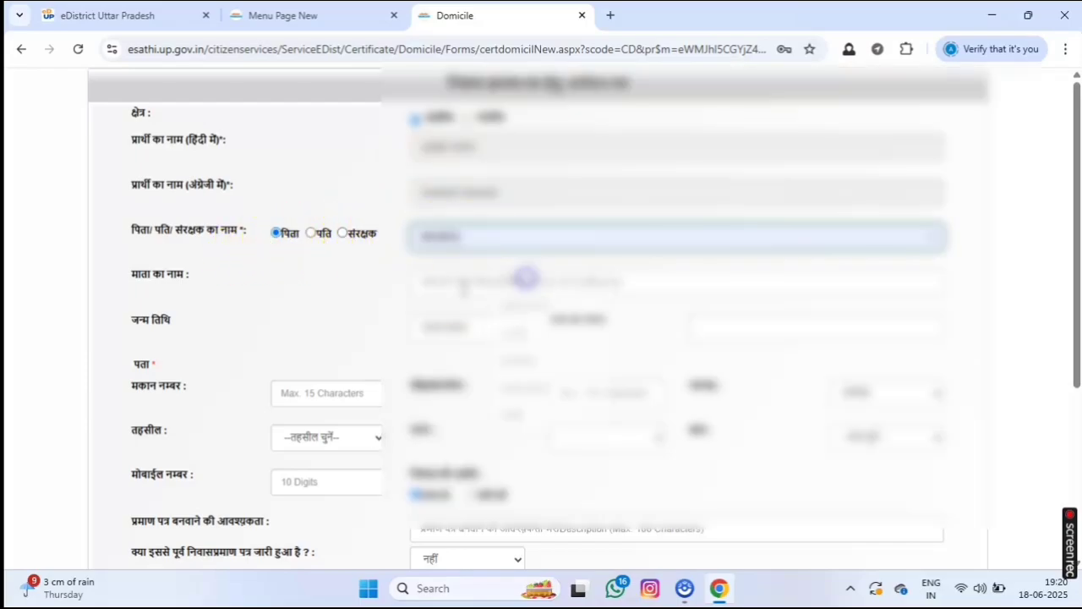
{"action": "left_click", "coordinate": [453, 284]}
{"action": "left_click", "coordinate": [501, 321]}
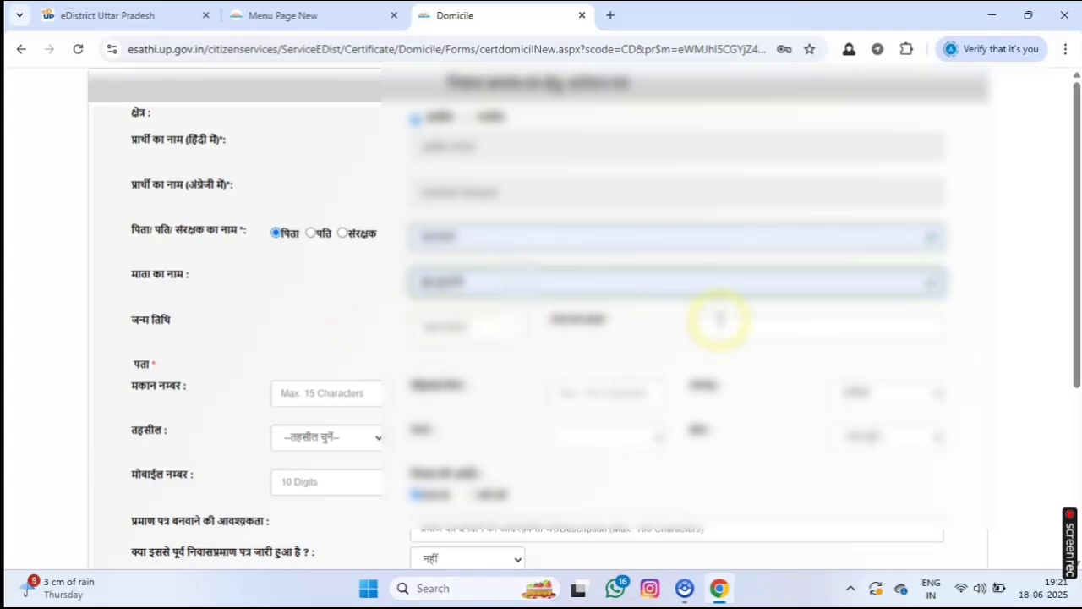
{"action": "left_click", "coordinate": [719, 324]}
{"action": "left_click", "coordinate": [825, 351]}
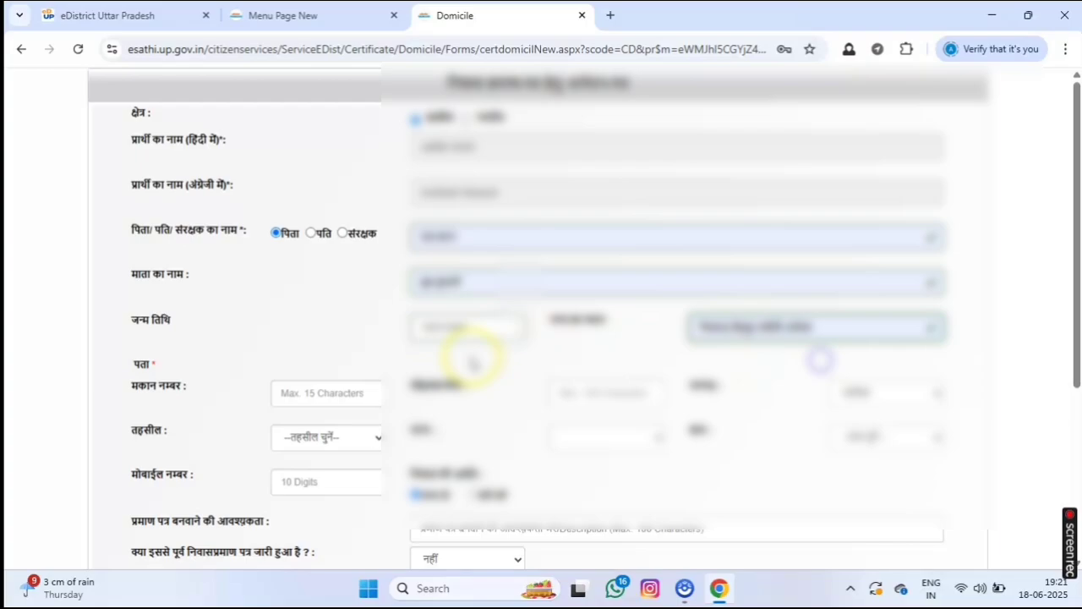
Enter house number 04 and set the address dropdowns, including tehsil रुदौली.
{"action": "left_click", "coordinate": [345, 400]}
{"action": "type", "text": "04"}
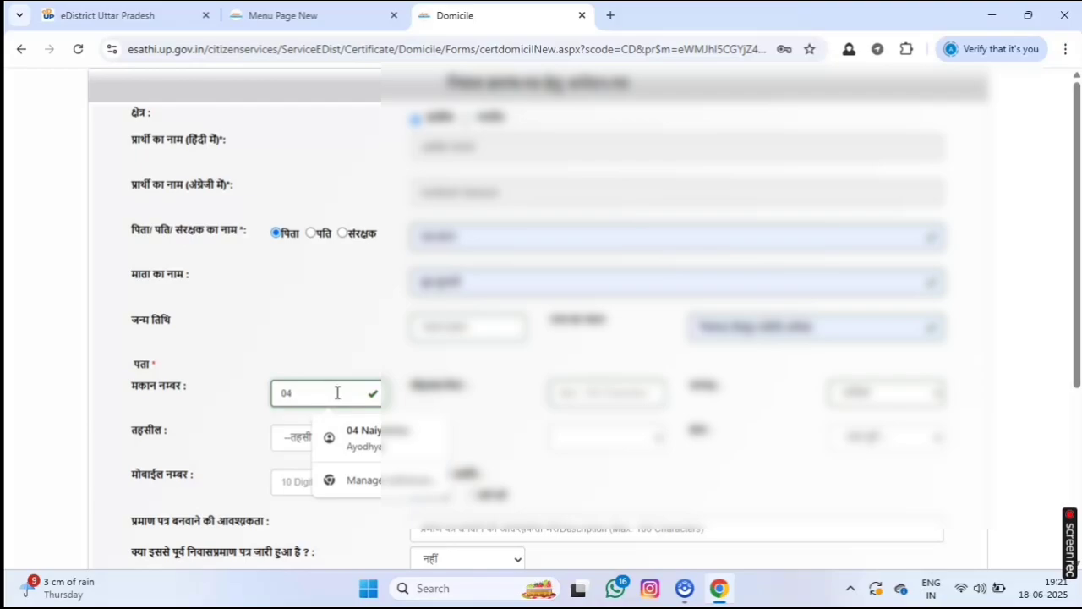
{"action": "left_click", "coordinate": [592, 392]}
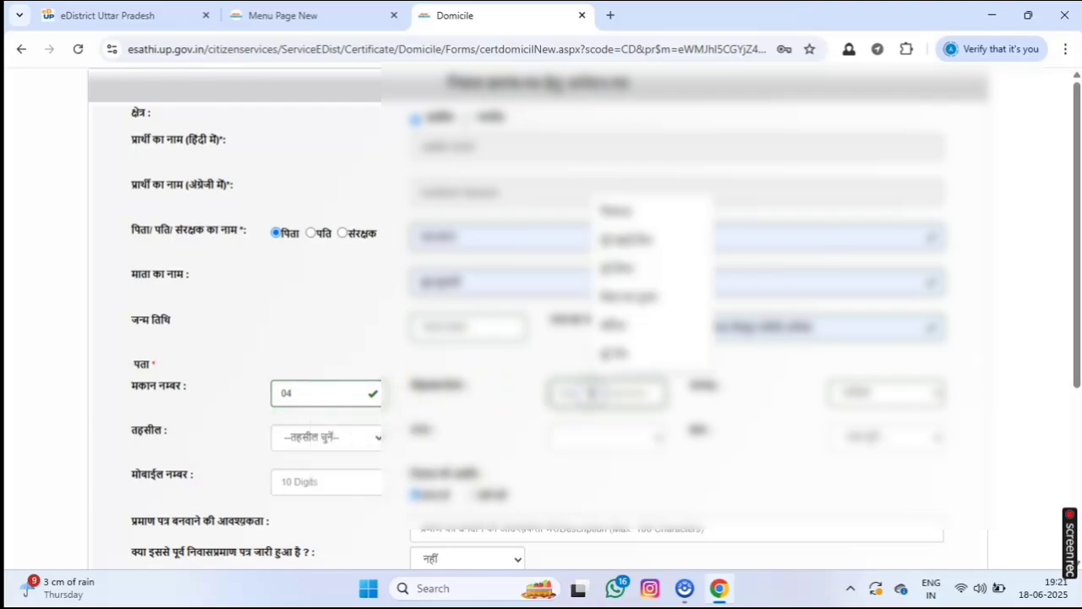
{"action": "left_click", "coordinate": [626, 213]}
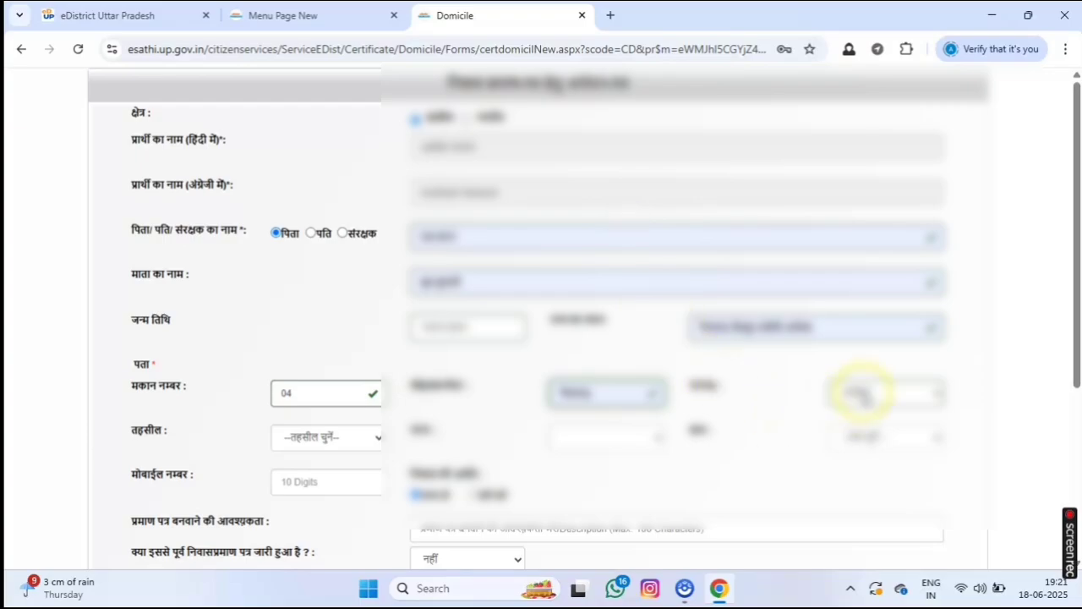
{"action": "left_click", "coordinate": [325, 438]}
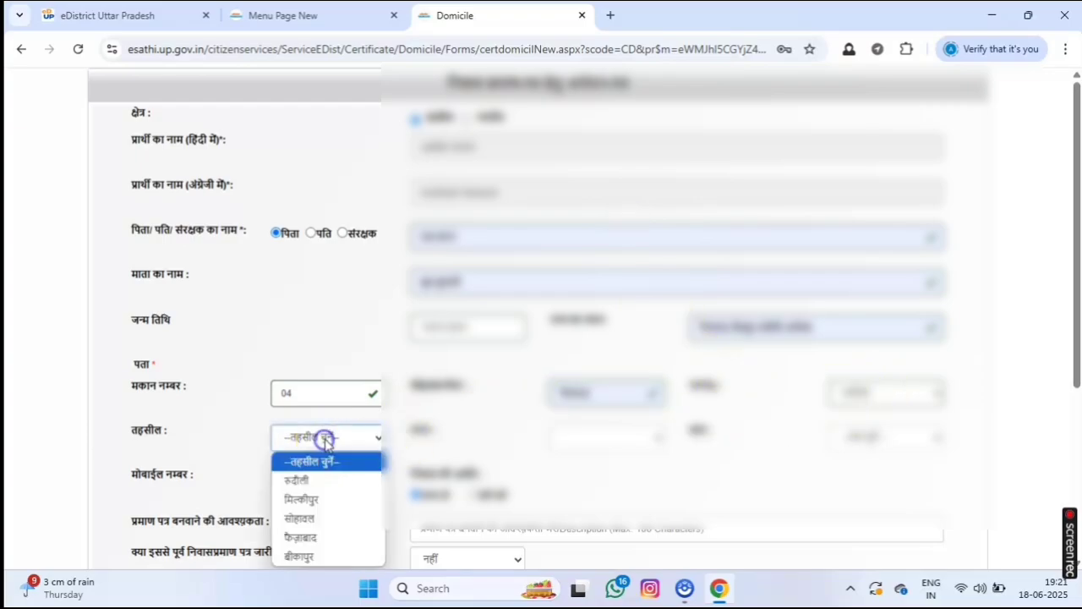
{"action": "left_click", "coordinate": [296, 480]}
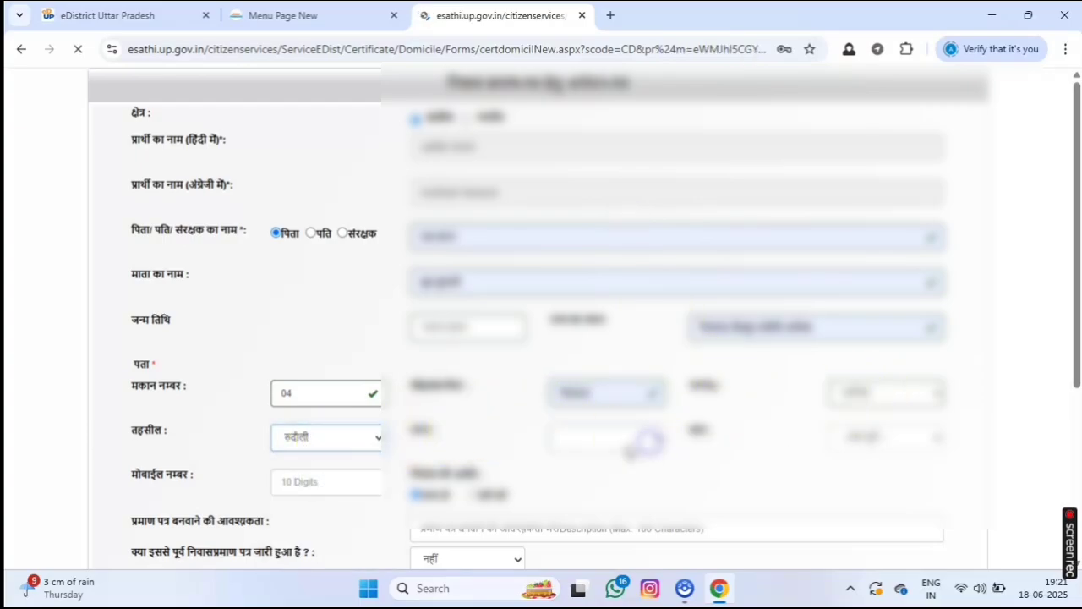
{"action": "left_click", "coordinate": [630, 438]}
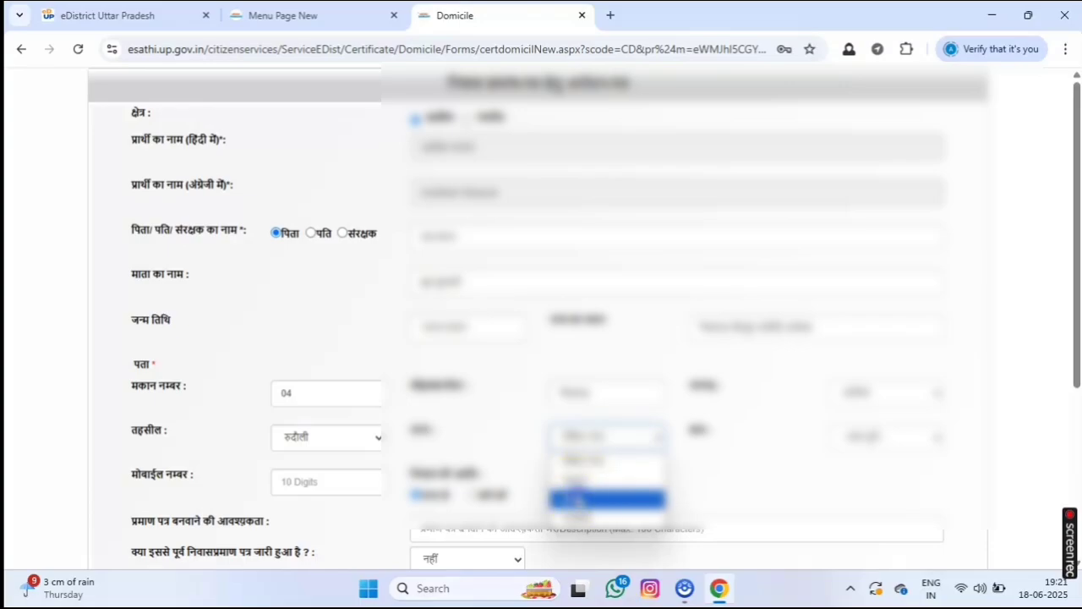
{"action": "left_click", "coordinate": [575, 498]}
Choose the applicant's village and fill in the saved mobile number.
{"action": "left_click", "coordinate": [875, 433]}
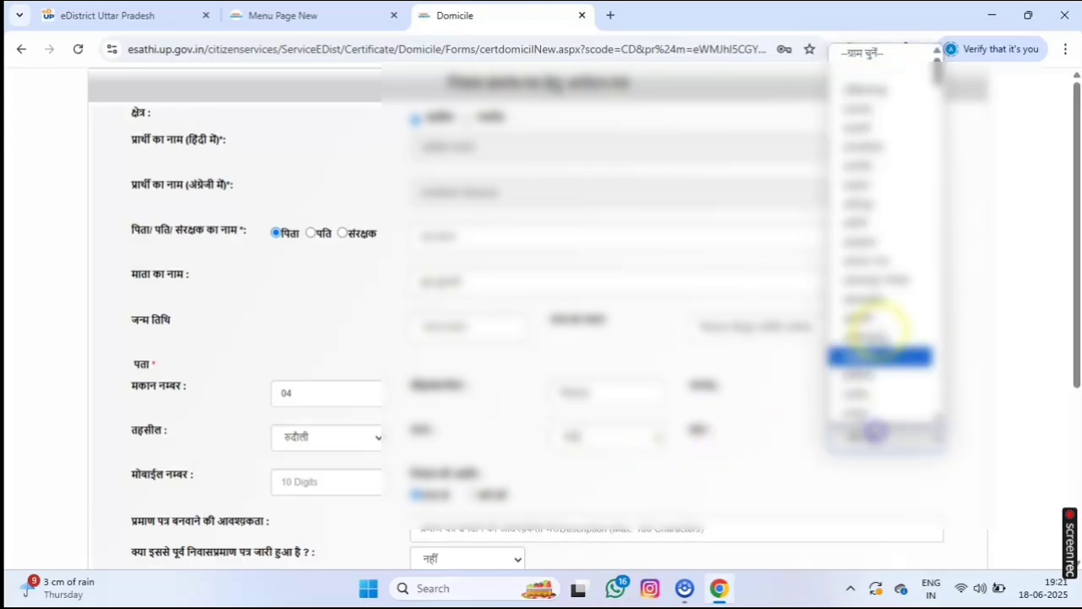
{"action": "scroll", "coordinate": [875, 330], "scroll_direction": "down", "scroll_amount": 10}
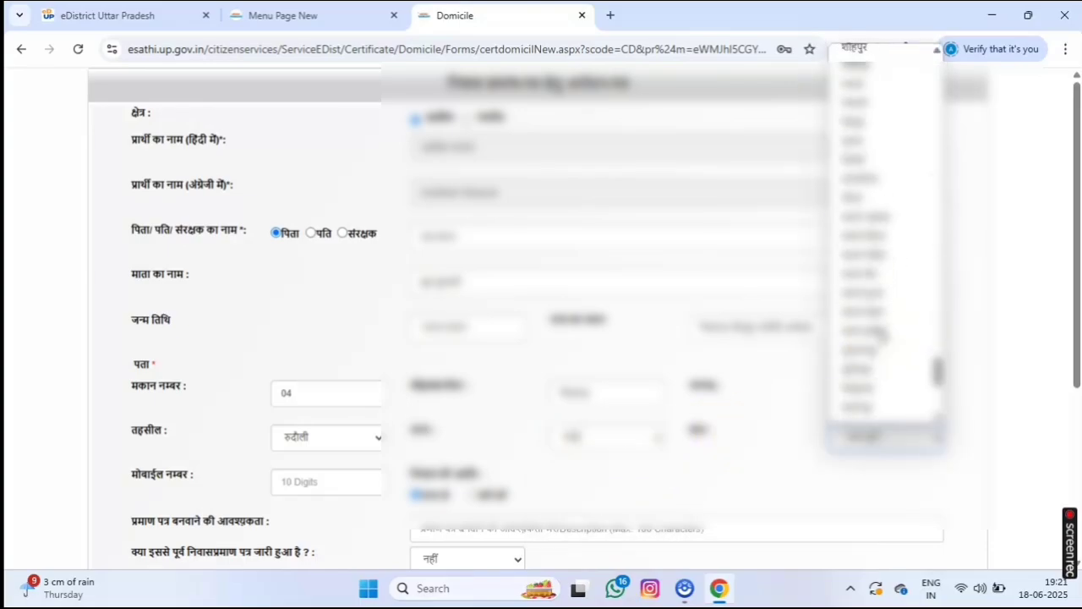
{"action": "left_click", "coordinate": [880, 139]}
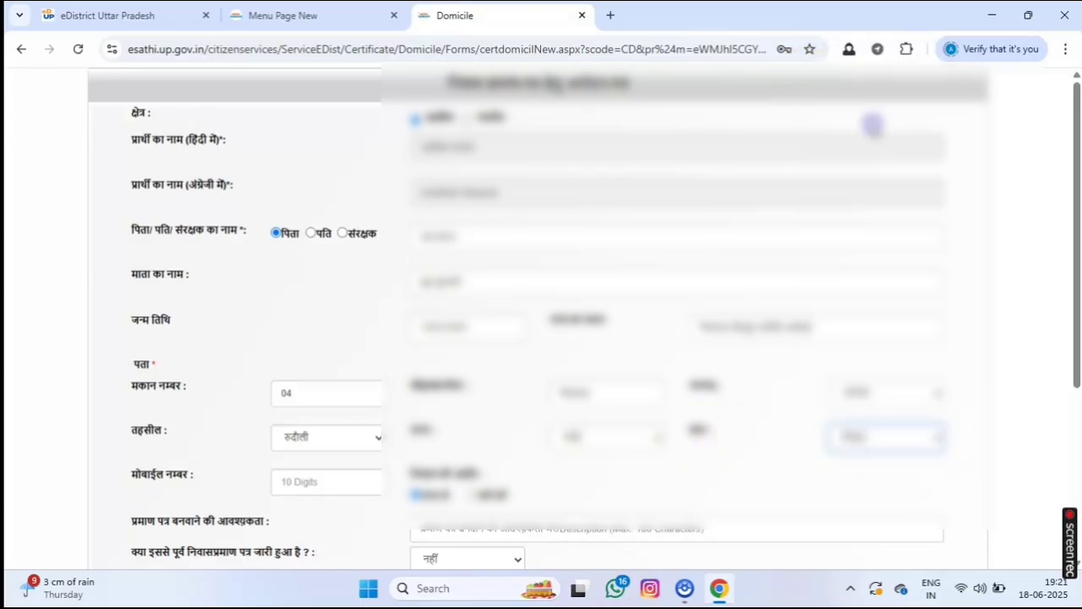
{"action": "left_click", "coordinate": [304, 497]}
{"action": "left_click", "coordinate": [355, 335]}
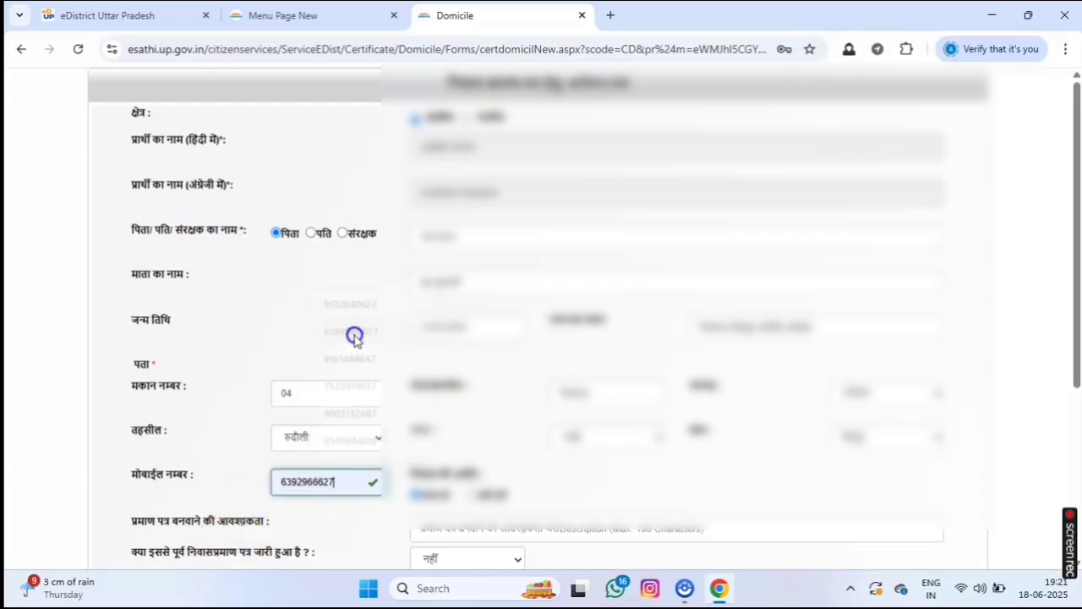
{"action": "scroll", "coordinate": [355, 423], "scroll_direction": "down", "scroll_amount": 2}
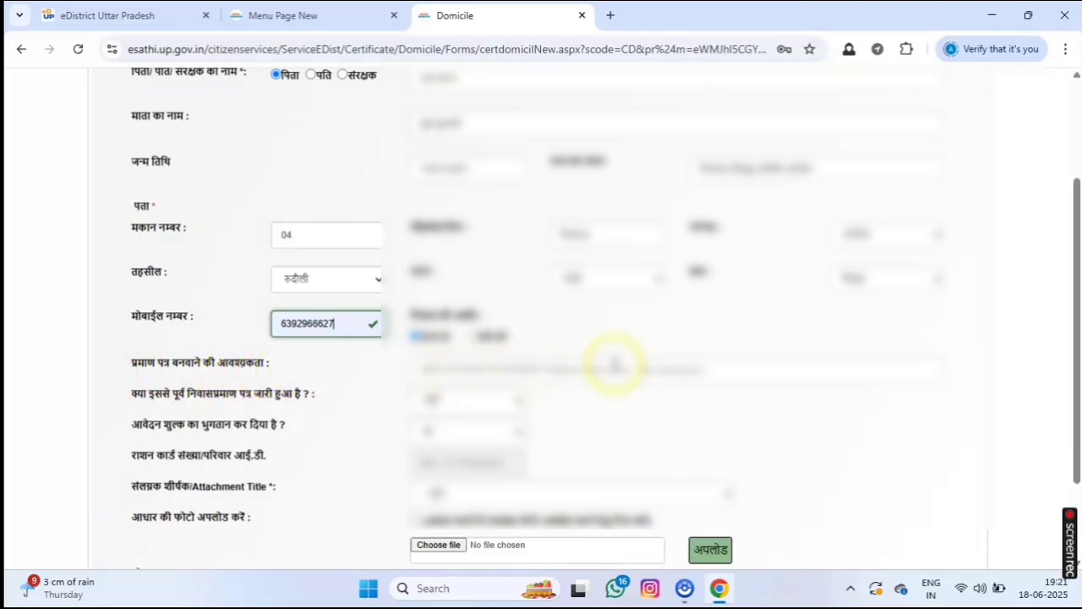
Choose a reason in the प्रमाण पत्र बनवाने की आवश्यकता dropdown.
{"action": "left_click", "coordinate": [572, 370]}
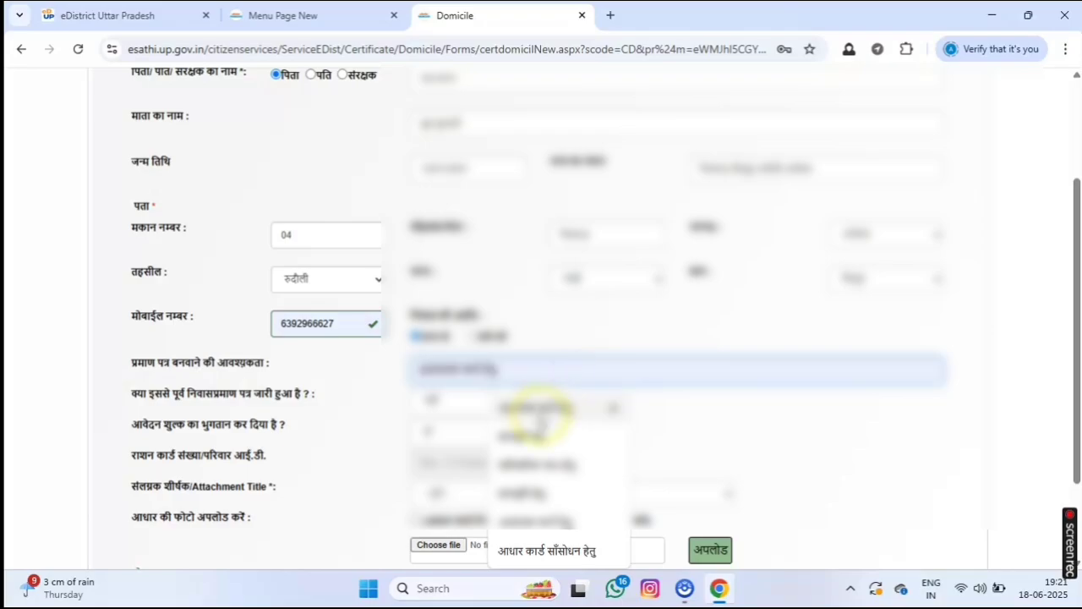
{"action": "left_click", "coordinate": [537, 412]}
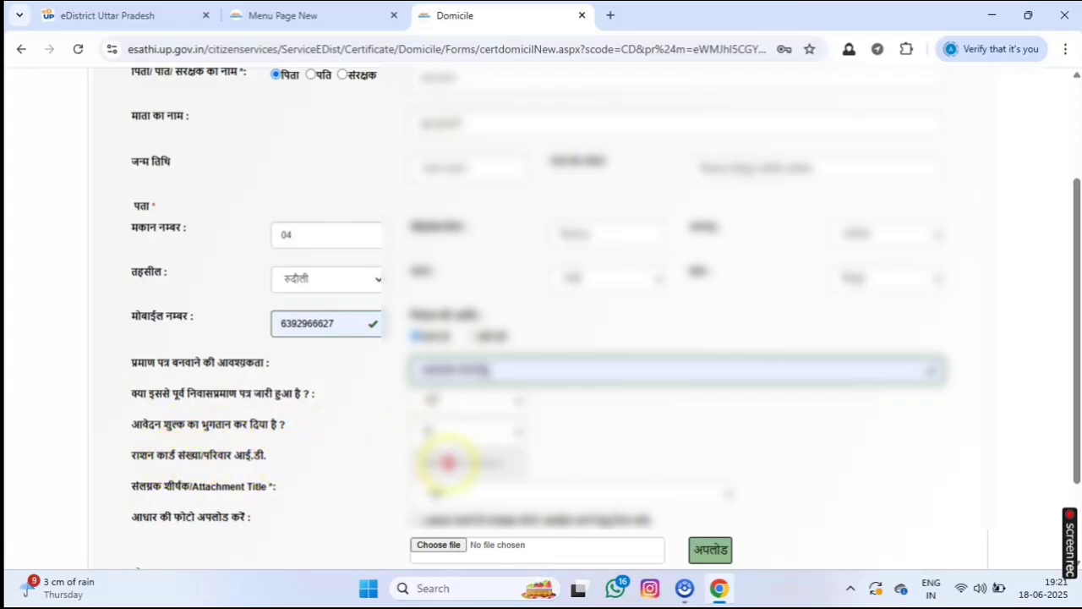
{"action": "scroll", "coordinate": [448, 462], "scroll_direction": "down", "scroll_amount": 1}
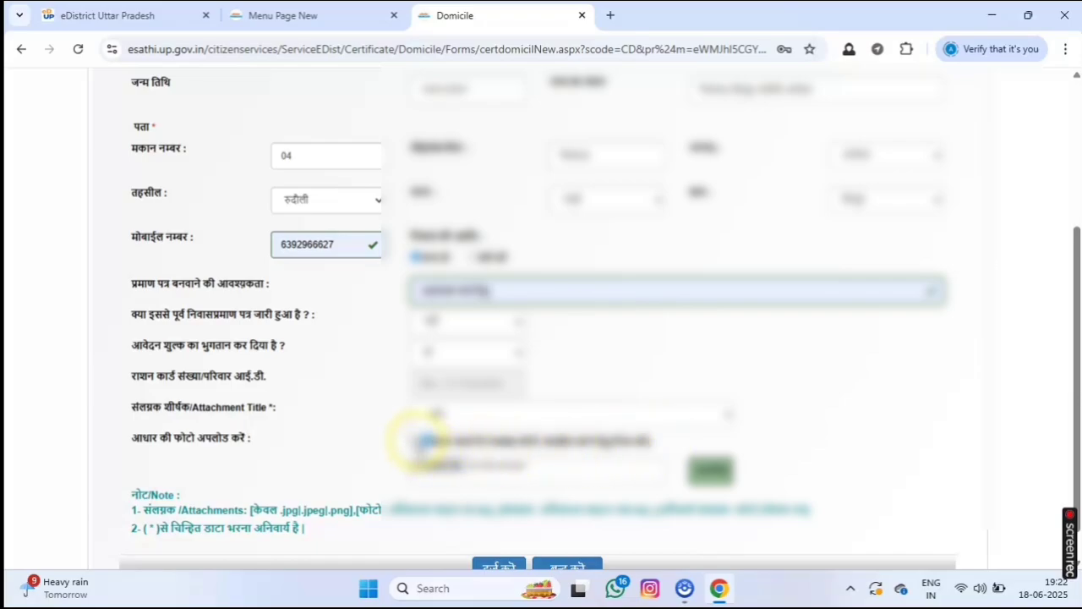
Pick a title for the first attachment and begin choosing its file.
{"action": "left_click", "coordinate": [499, 412]}
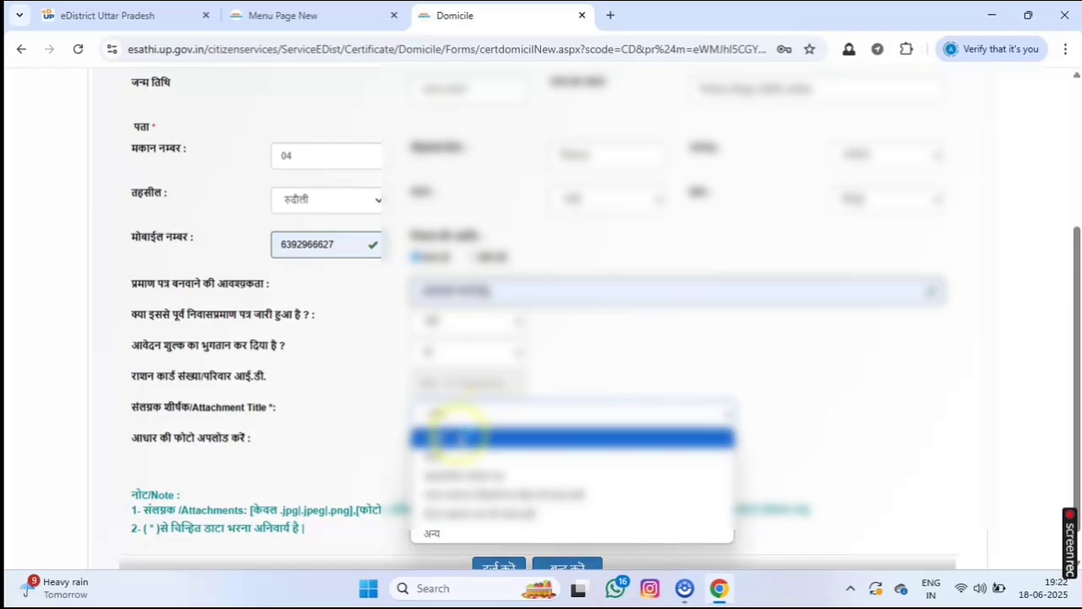
{"action": "left_click", "coordinate": [446, 455]}
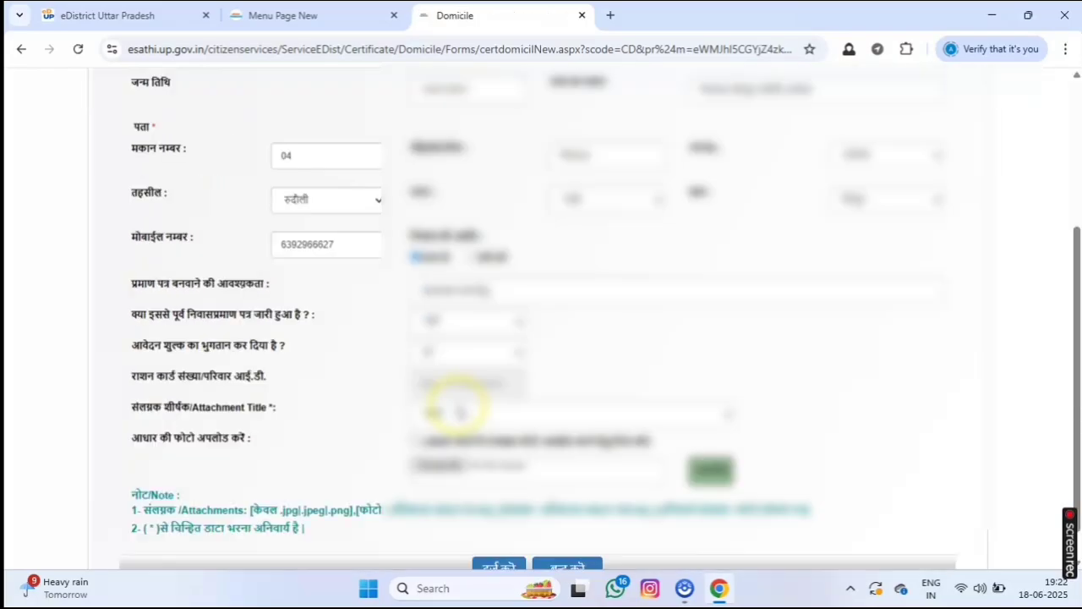
{"action": "left_click", "coordinate": [438, 429]}
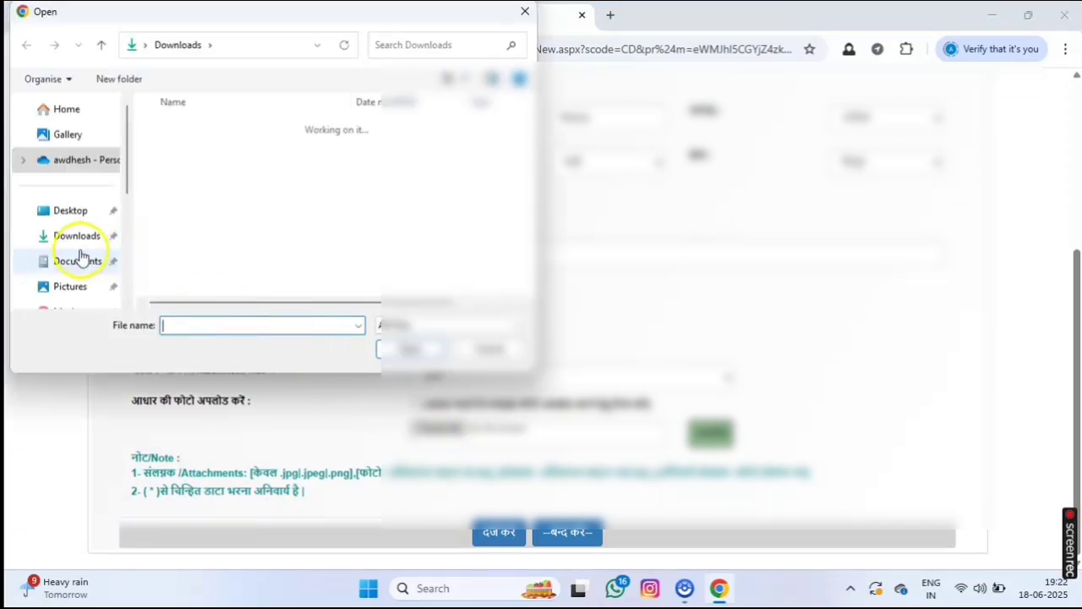
Browse the Documents folder to locate the self-declaration file.
{"action": "left_click", "coordinate": [80, 260]}
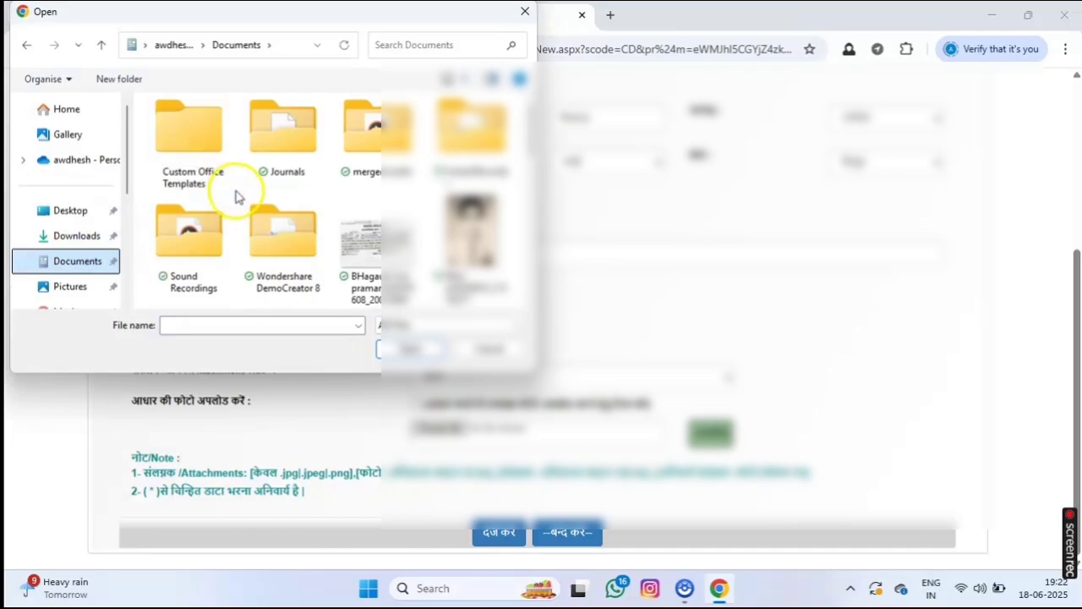
{"action": "scroll", "coordinate": [238, 196], "scroll_direction": "down", "scroll_amount": 3}
{"action": "scroll", "coordinate": [237, 197], "scroll_direction": "up", "scroll_amount": 1}
{"action": "scroll", "coordinate": [238, 197], "scroll_direction": "down", "scroll_amount": 1}
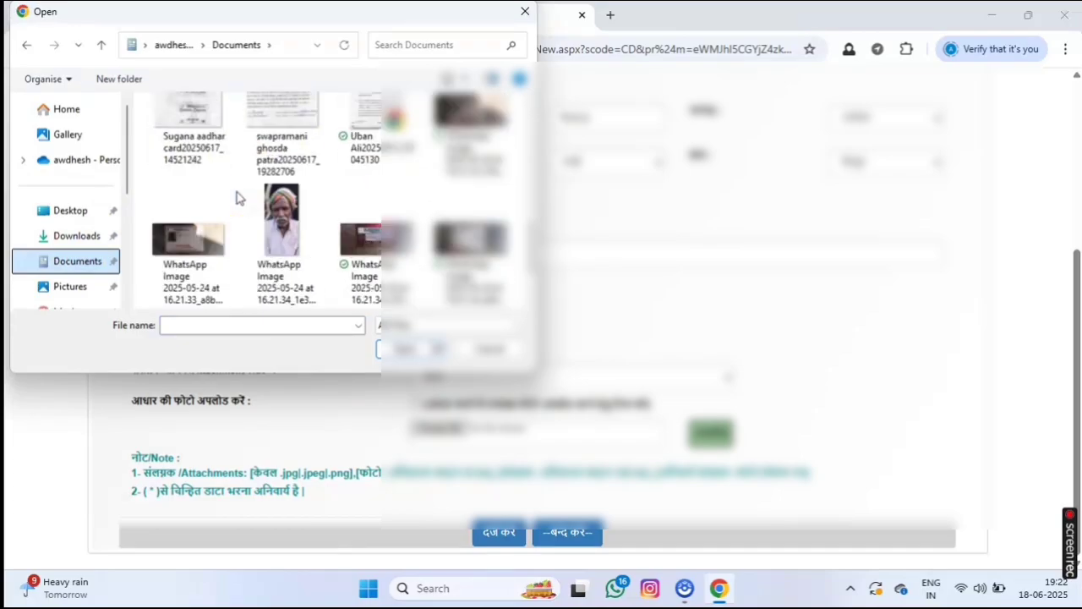
{"action": "scroll", "coordinate": [238, 197], "scroll_direction": "down", "scroll_amount": 1}
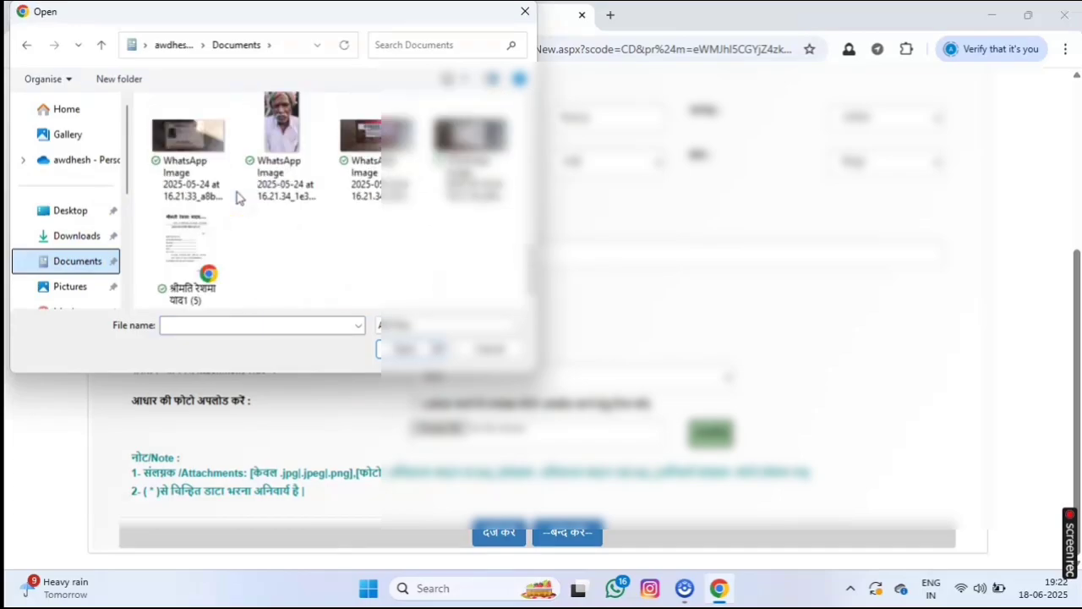
{"action": "scroll", "coordinate": [237, 196], "scroll_direction": "up", "scroll_amount": 3}
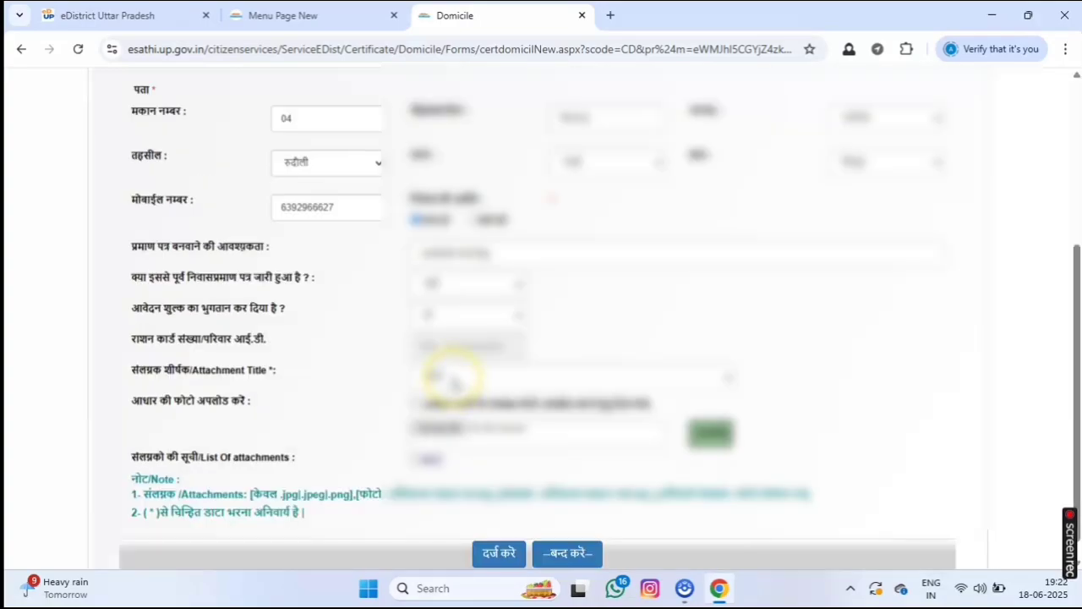
Pick a different attachment title and upload the self-declaration file from Documents.
{"action": "left_click", "coordinate": [455, 383]}
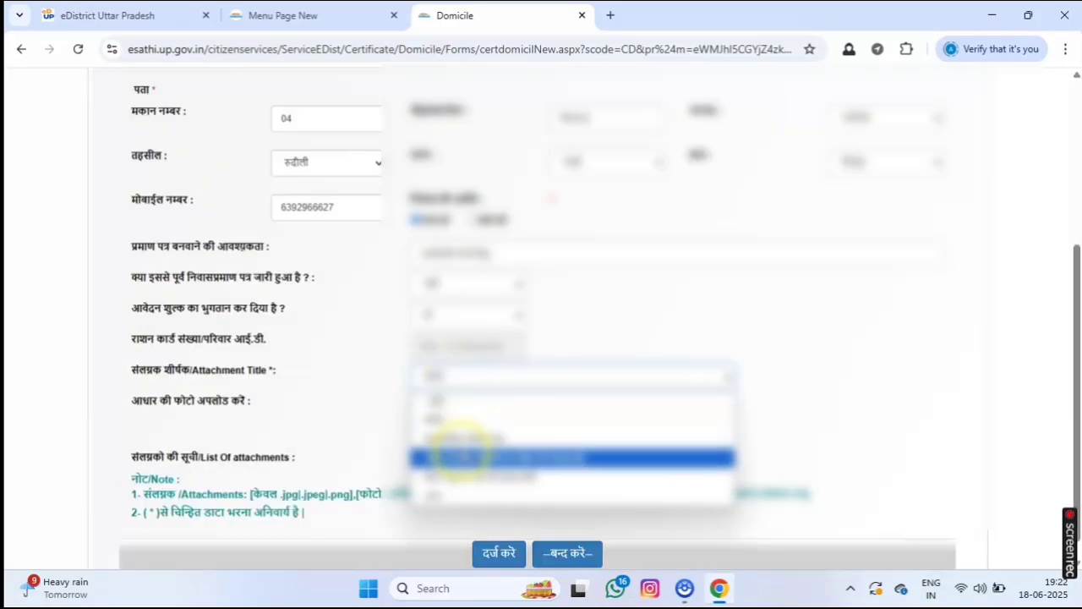
{"action": "left_click", "coordinate": [457, 457]}
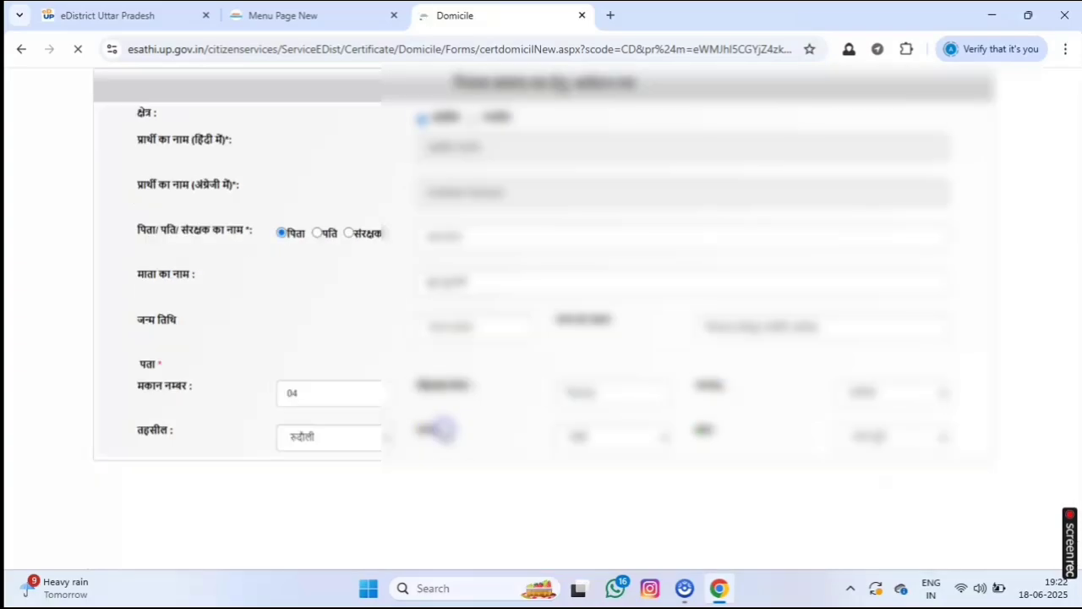
{"action": "left_click", "coordinate": [440, 429]}
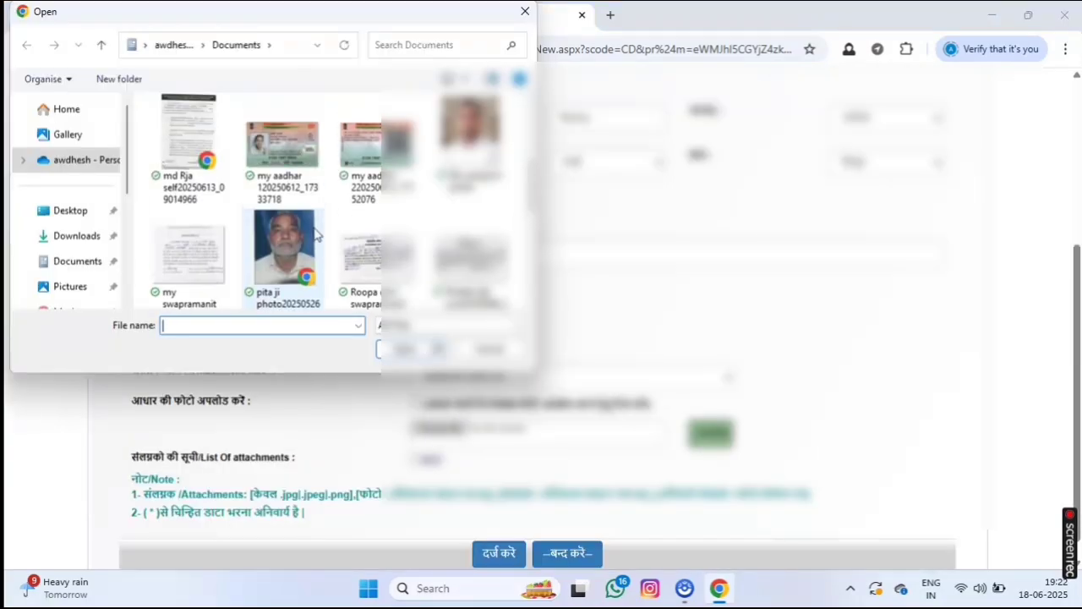
{"action": "double_click", "coordinate": [193, 258]}
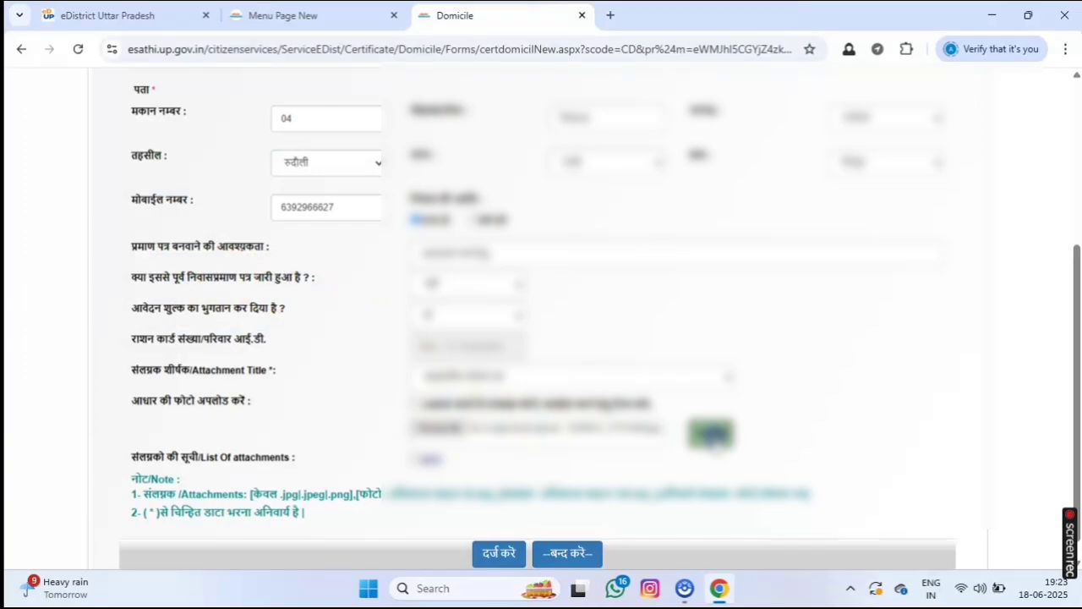
{"action": "left_click", "coordinate": [692, 416]}
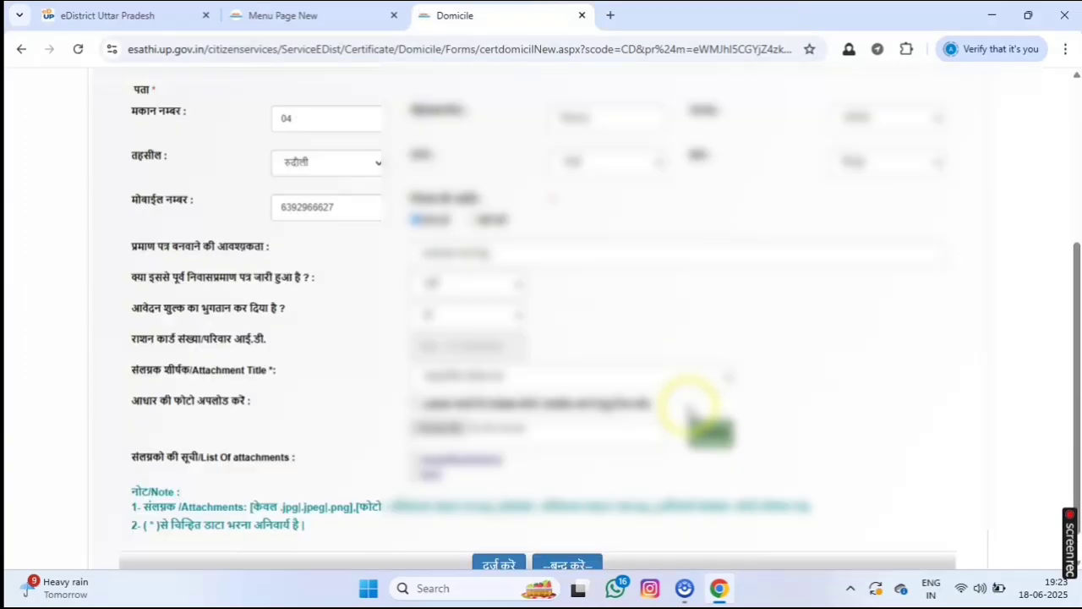
Choose the next attachment title and enter 'आधार कार्ड' in Hindi as the document name.
{"action": "left_click", "coordinate": [541, 378]}
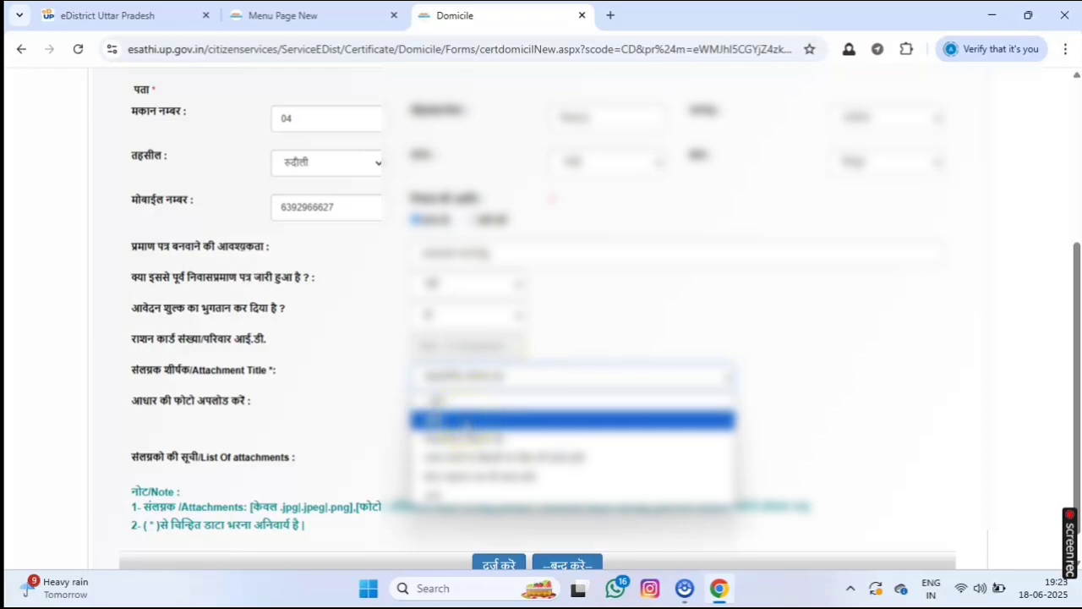
{"action": "left_click", "coordinate": [446, 495]}
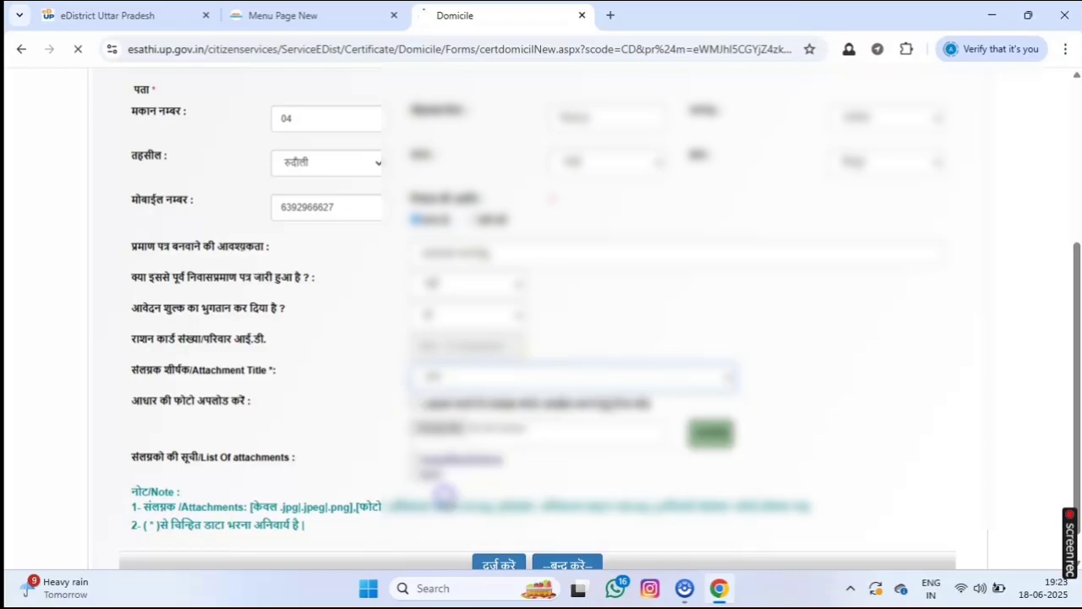
{"action": "left_click", "coordinate": [933, 587]}
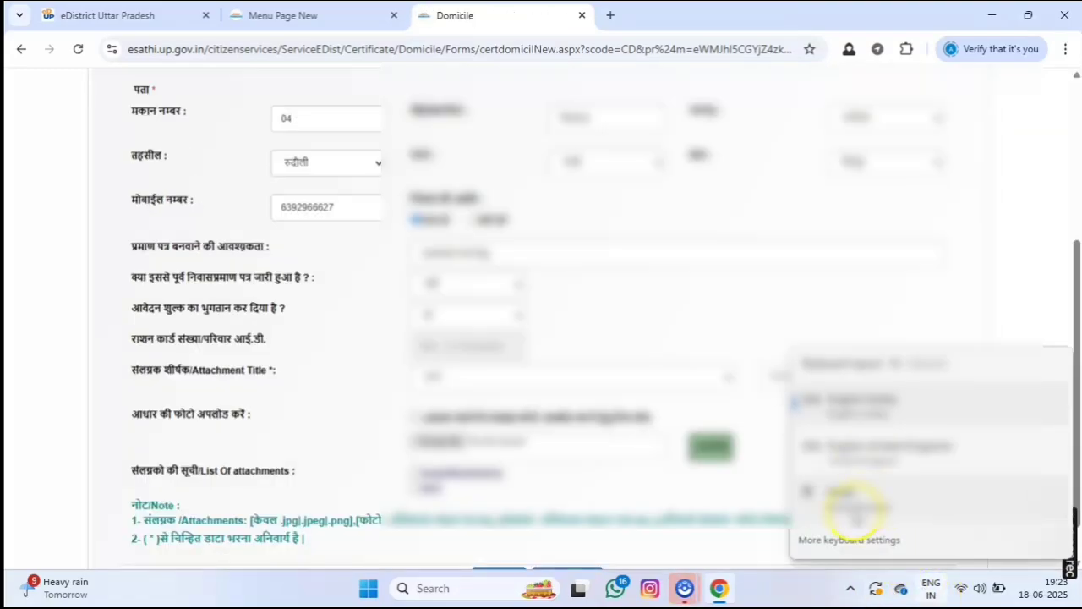
{"action": "left_click", "coordinate": [845, 495]}
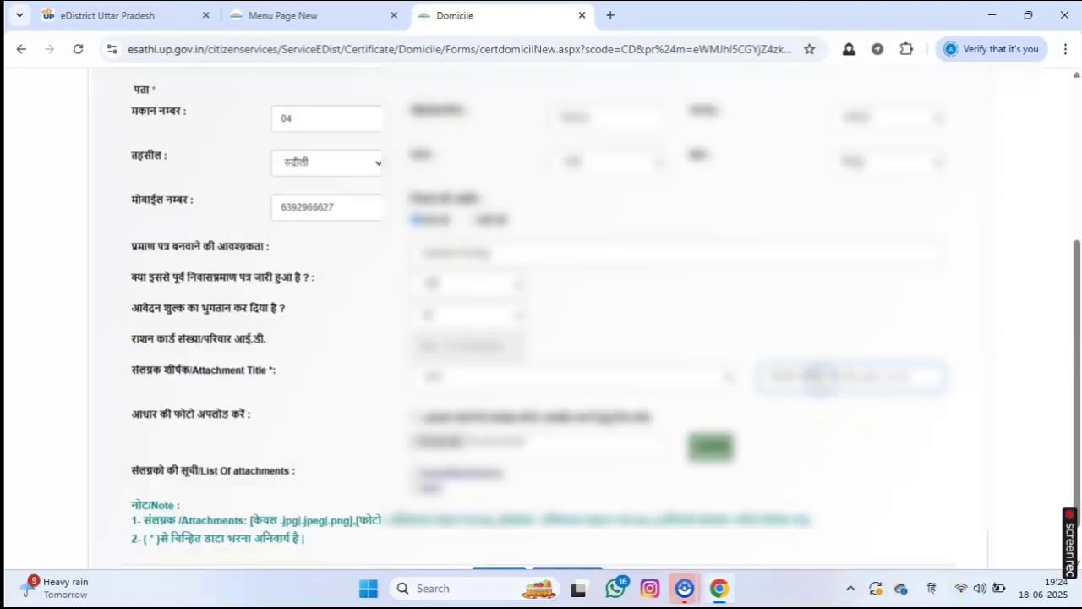
{"action": "type", "text": "आधार"}
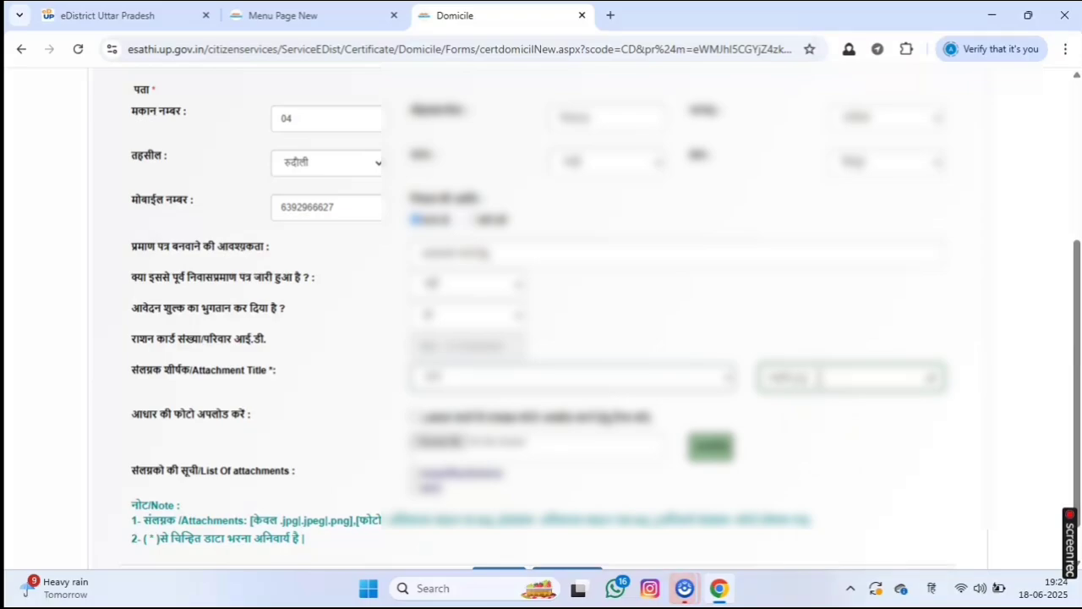
{"action": "key", "text": "BackSpace"}
{"action": "type", "text": "कार्ड"}
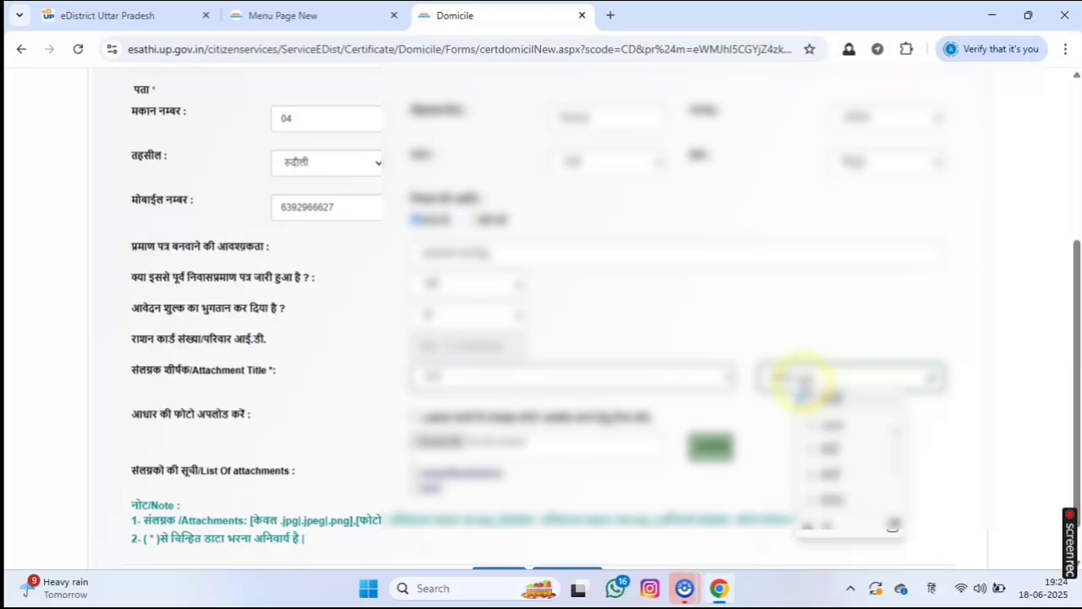
{"action": "left_click", "coordinate": [818, 390]}
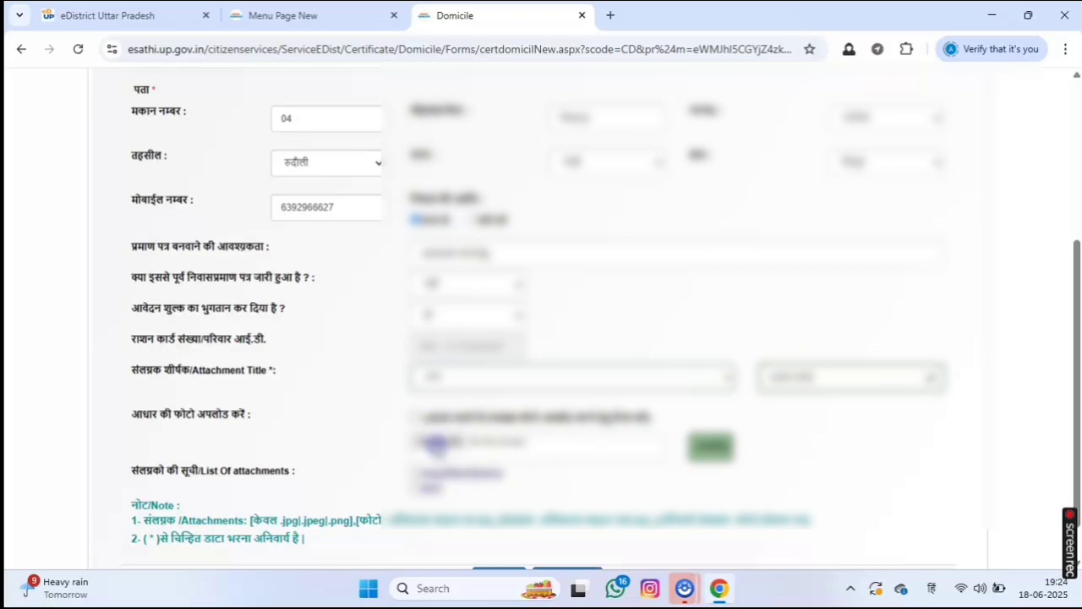
Upload the Aadhaar card file and submit the domicile application with दर्ज करें.
{"action": "scroll", "coordinate": [588, 385], "scroll_direction": "down", "scroll_amount": 1}
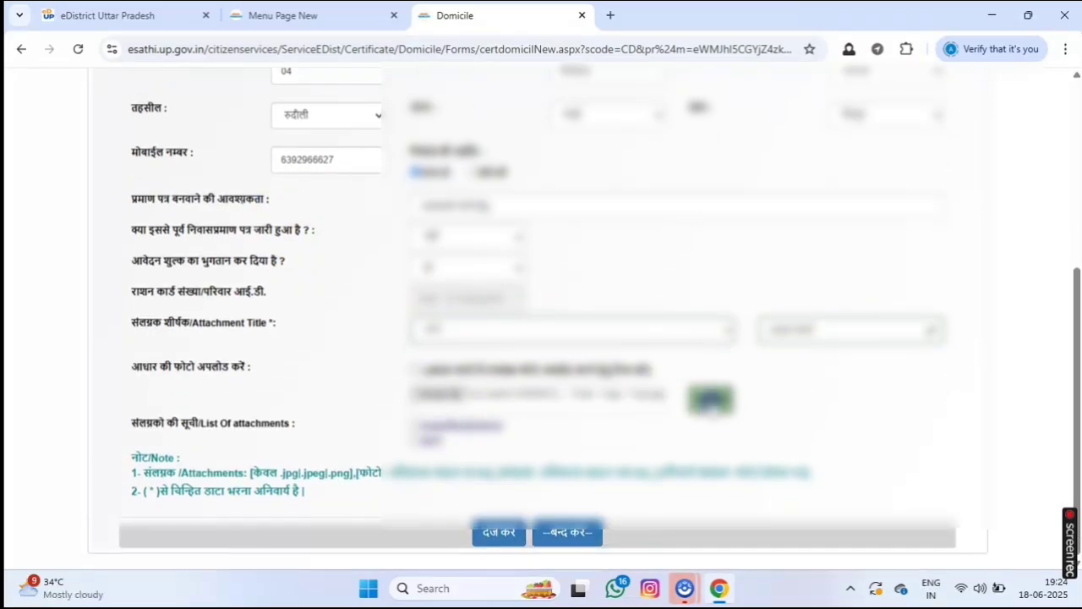
{"action": "left_click", "coordinate": [710, 400]}
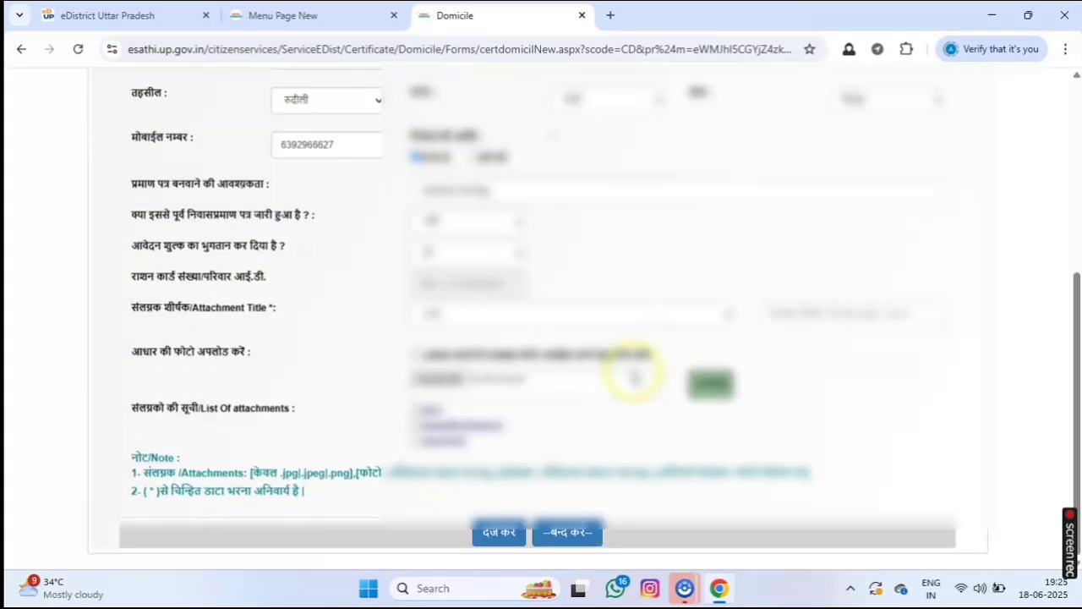
{"action": "left_click", "coordinate": [498, 533]}
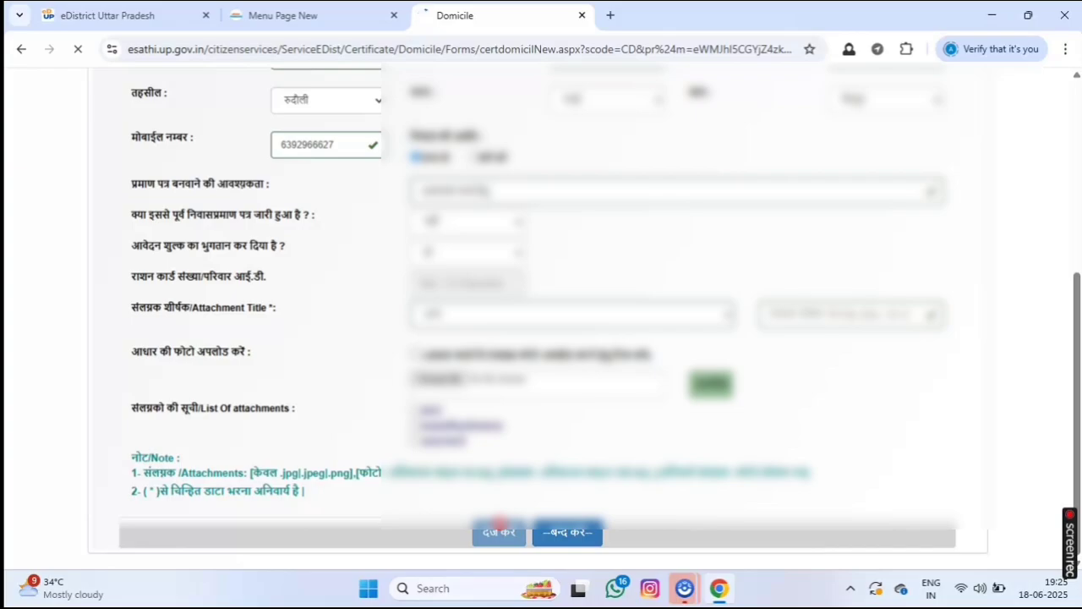
Review the submitted application, attempt the fee payment, and close the session-expired error page.
{"action": "scroll", "coordinate": [415, 198], "scroll_direction": "down", "scroll_amount": 1}
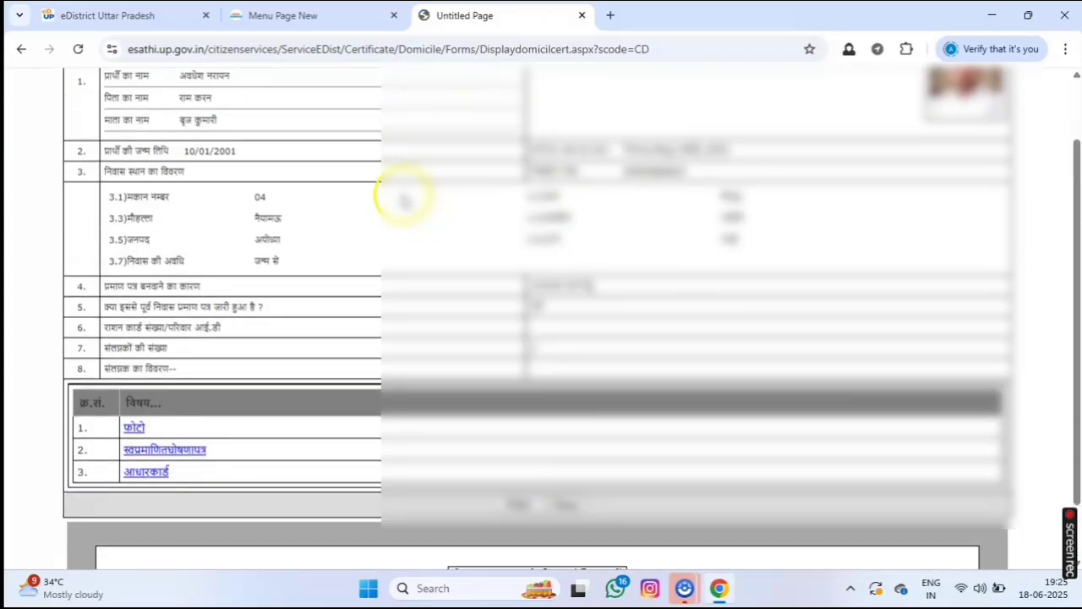
{"action": "scroll", "coordinate": [699, 163], "scroll_direction": "up", "scroll_amount": 1}
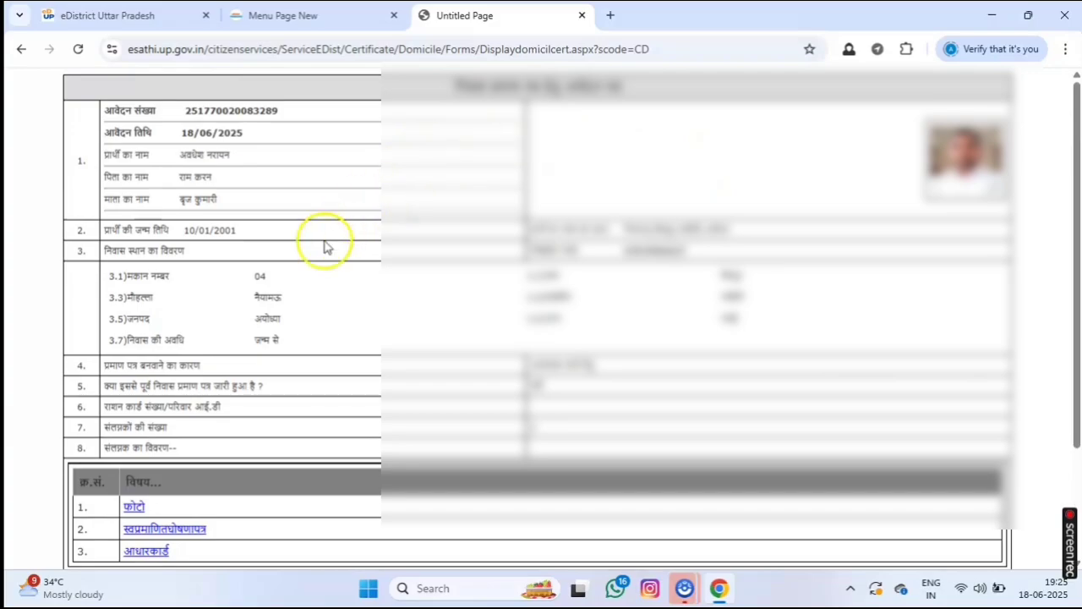
{"action": "scroll", "coordinate": [346, 302], "scroll_direction": "down", "scroll_amount": 2}
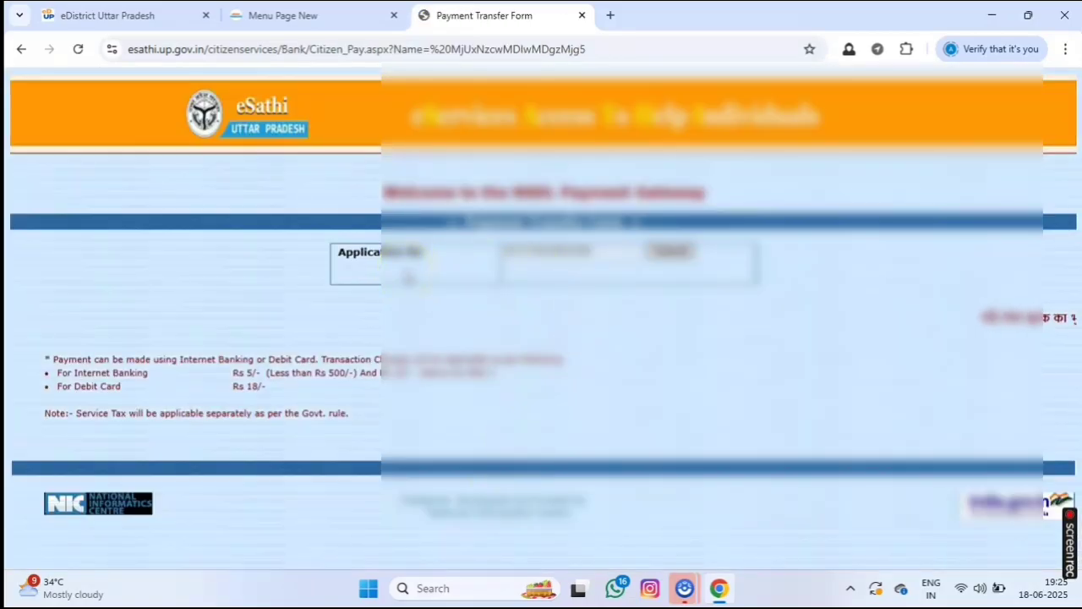
{"action": "left_click", "coordinate": [670, 250]}
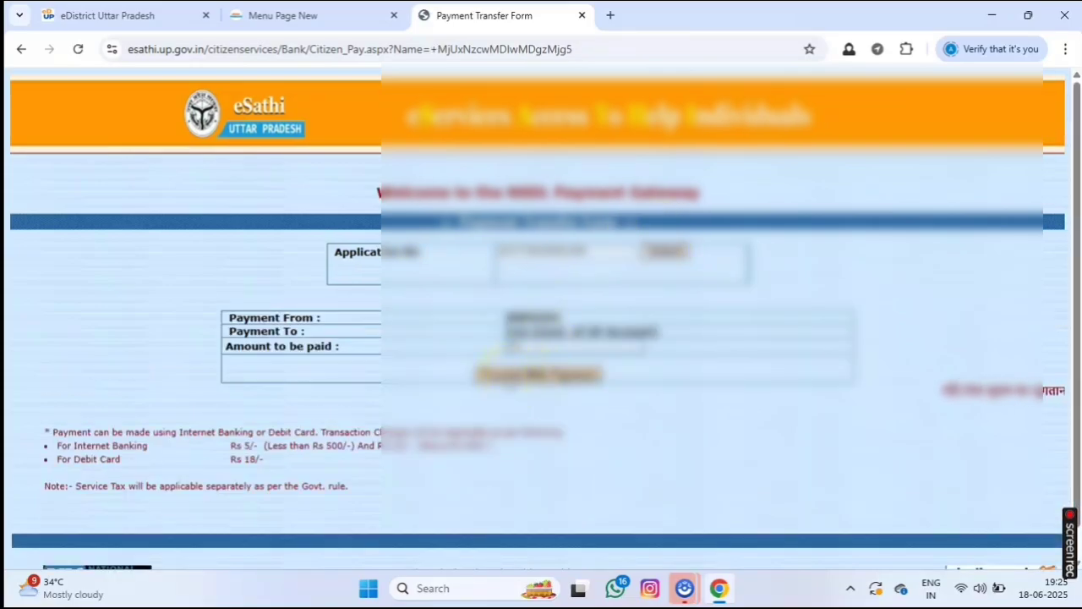
{"action": "left_click", "coordinate": [507, 375]}
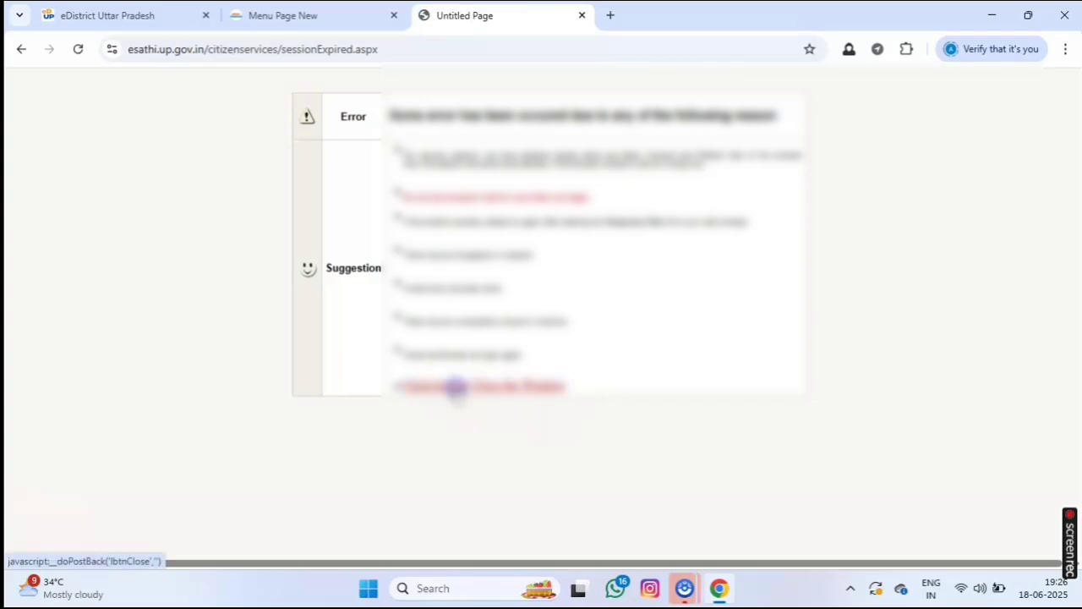
{"action": "left_click", "coordinate": [454, 387]}
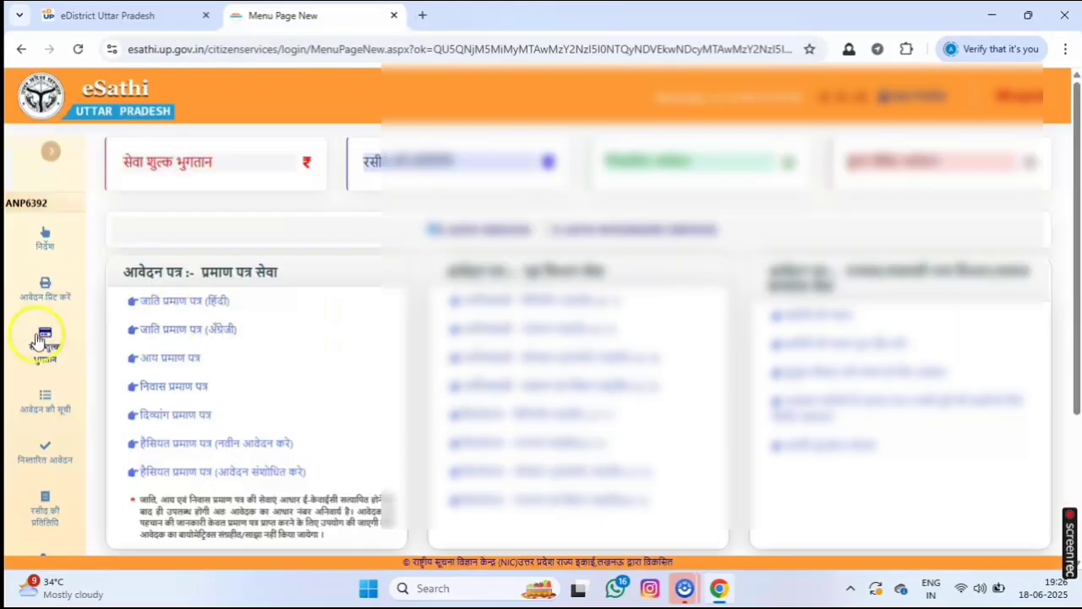
Copy the newest application number from आवेदन की सूची and search it under सेवा शुल्क भुगतान.
{"action": "left_click", "coordinate": [44, 404]}
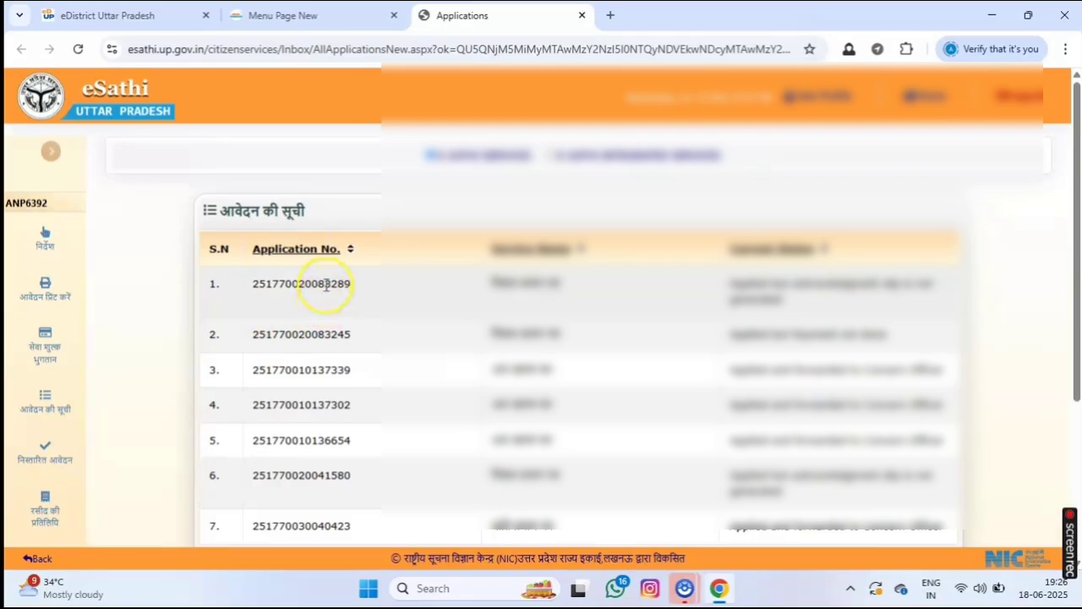
{"action": "double_click", "coordinate": [322, 286]}
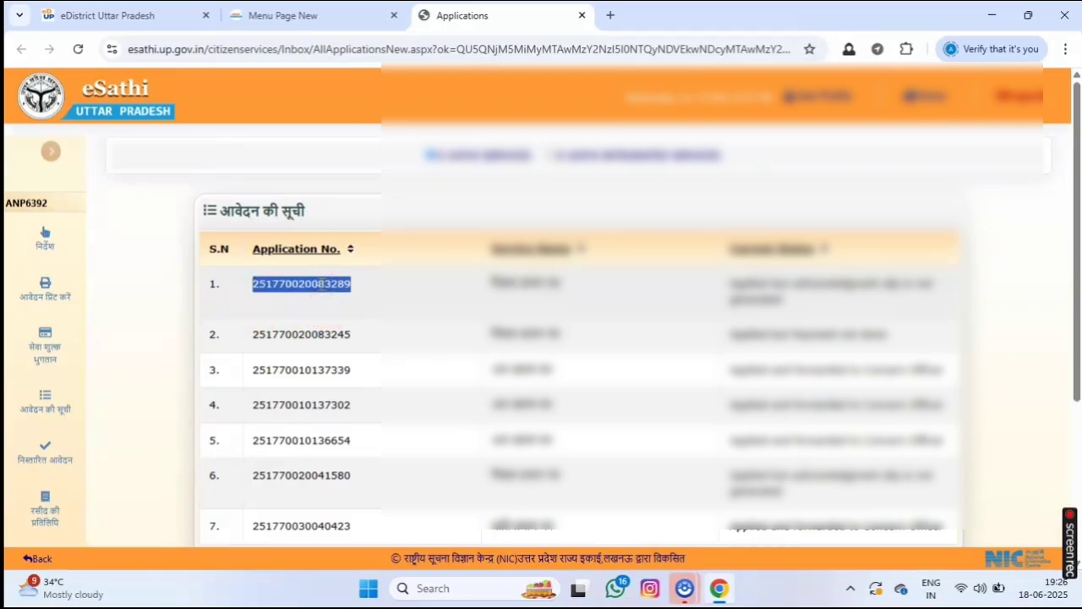
{"action": "left_click", "coordinate": [45, 350]}
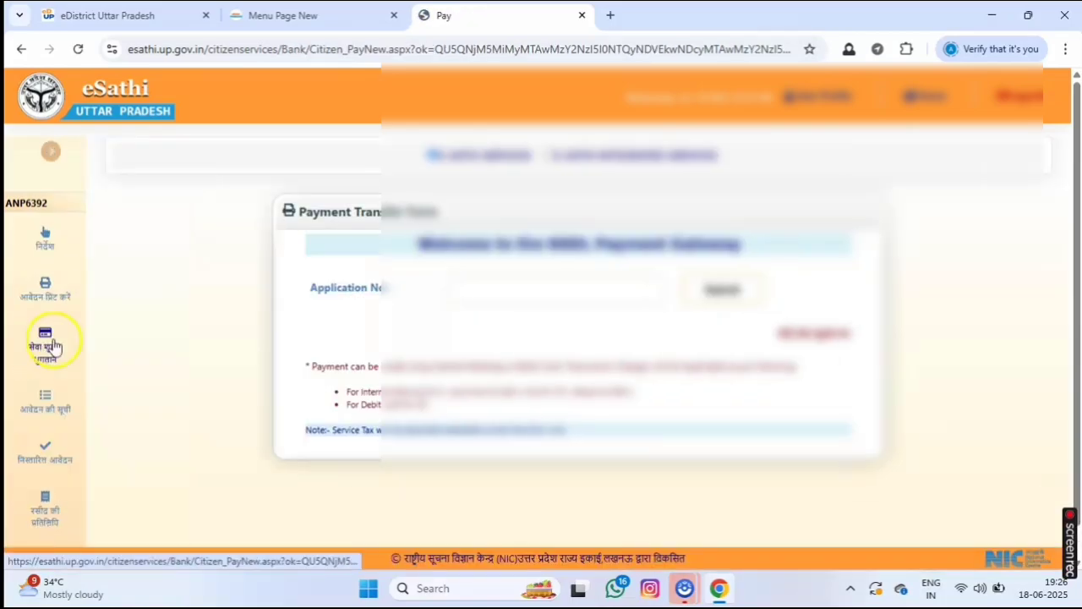
{"action": "left_click", "coordinate": [513, 300]}
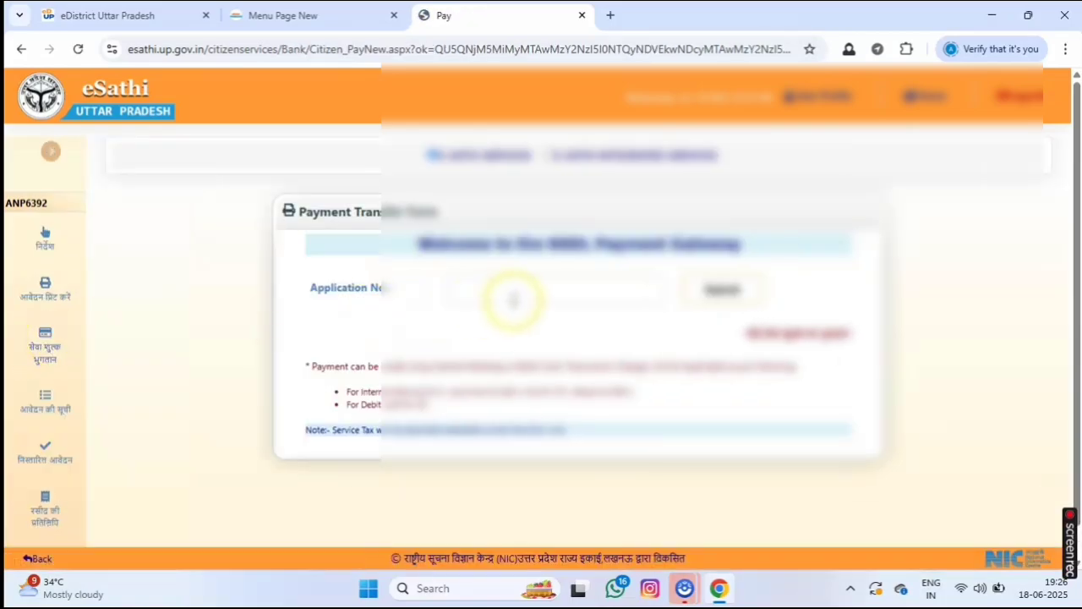
{"action": "left_click", "coordinate": [516, 297]}
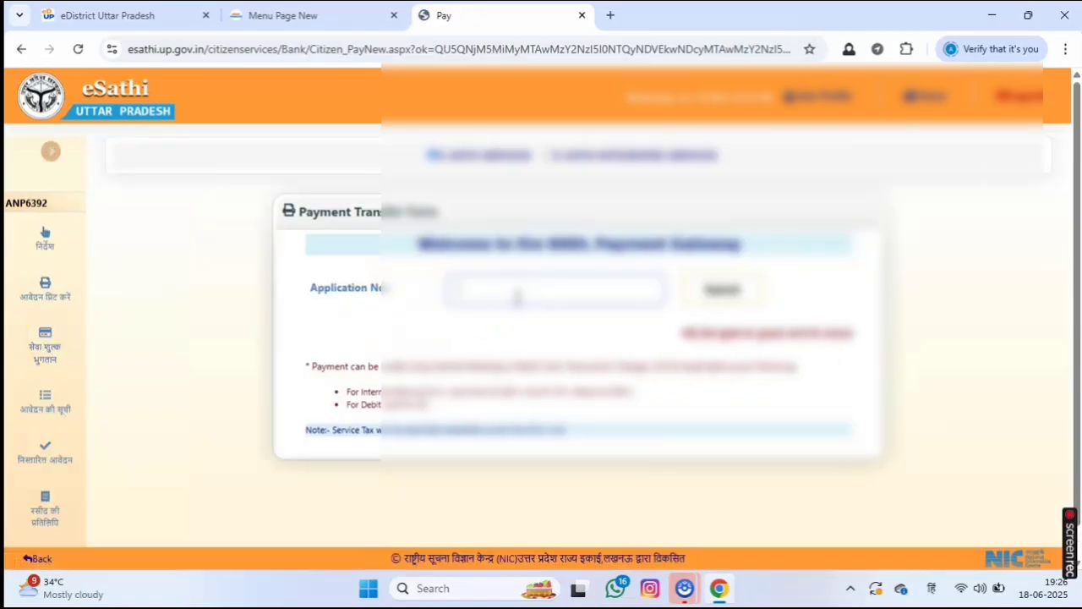
{"action": "key", "text": "ctrl+v"}
{"action": "left_click", "coordinate": [721, 286]}
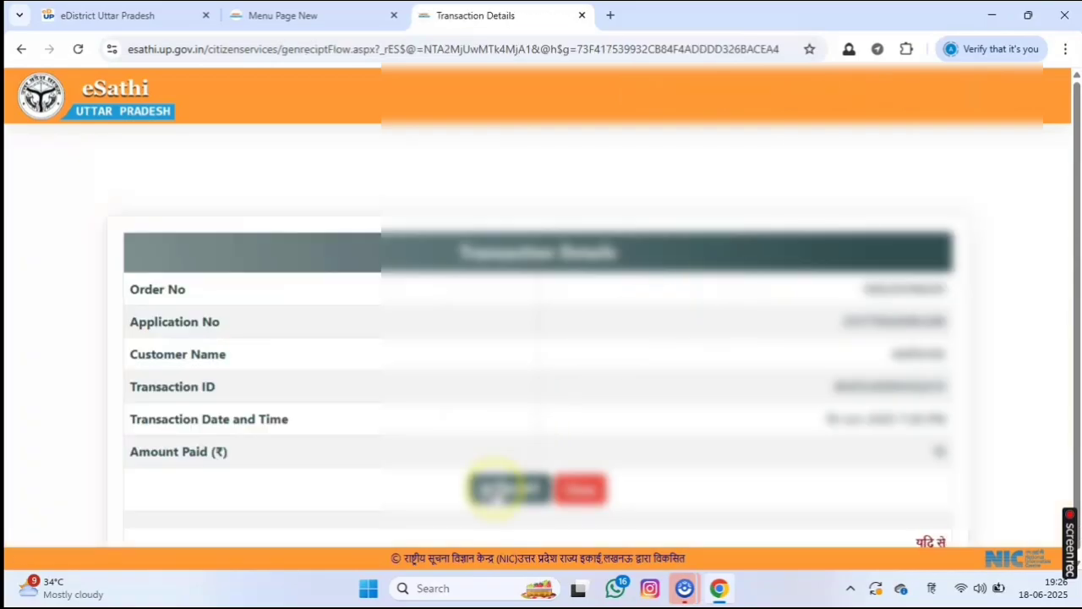
Open the acknowledgement slip showing the ₹15 fee and choose a print destination.
{"action": "left_click", "coordinate": [497, 489]}
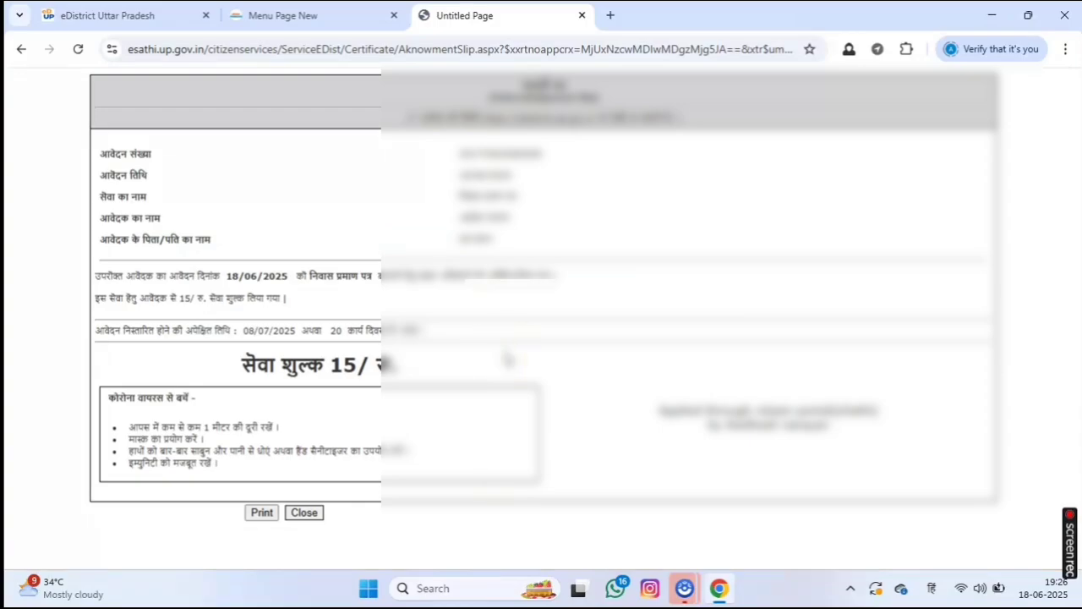
{"action": "left_click", "coordinate": [264, 513]}
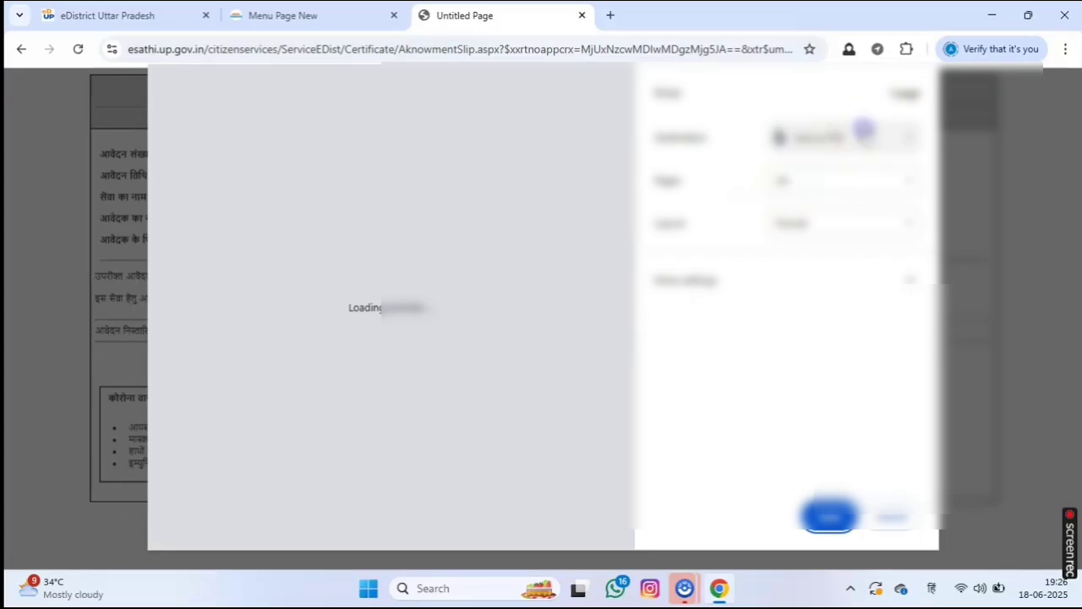
{"action": "left_click", "coordinate": [864, 131]}
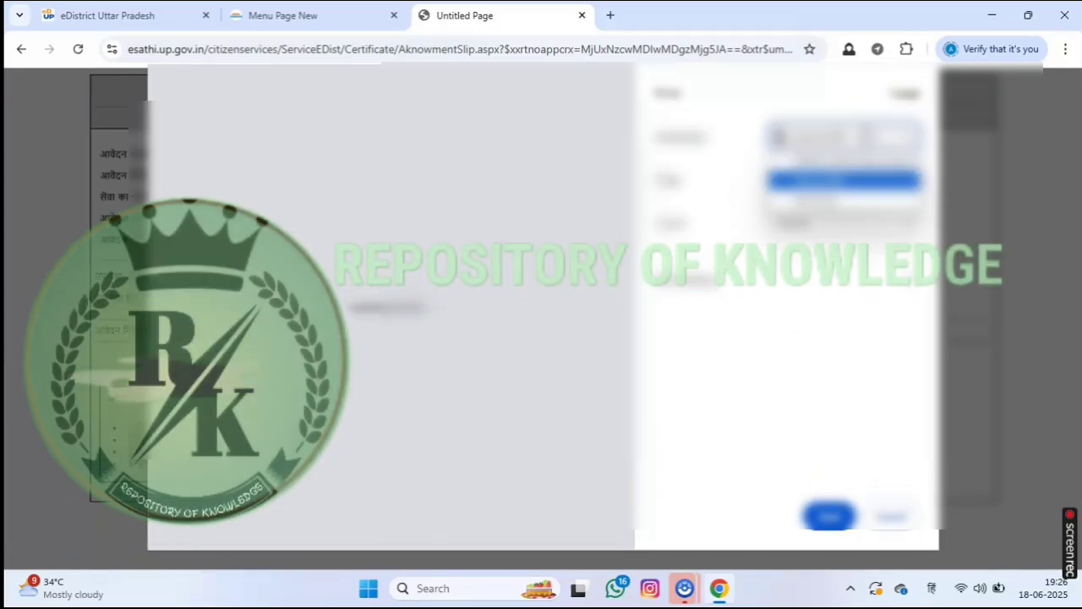